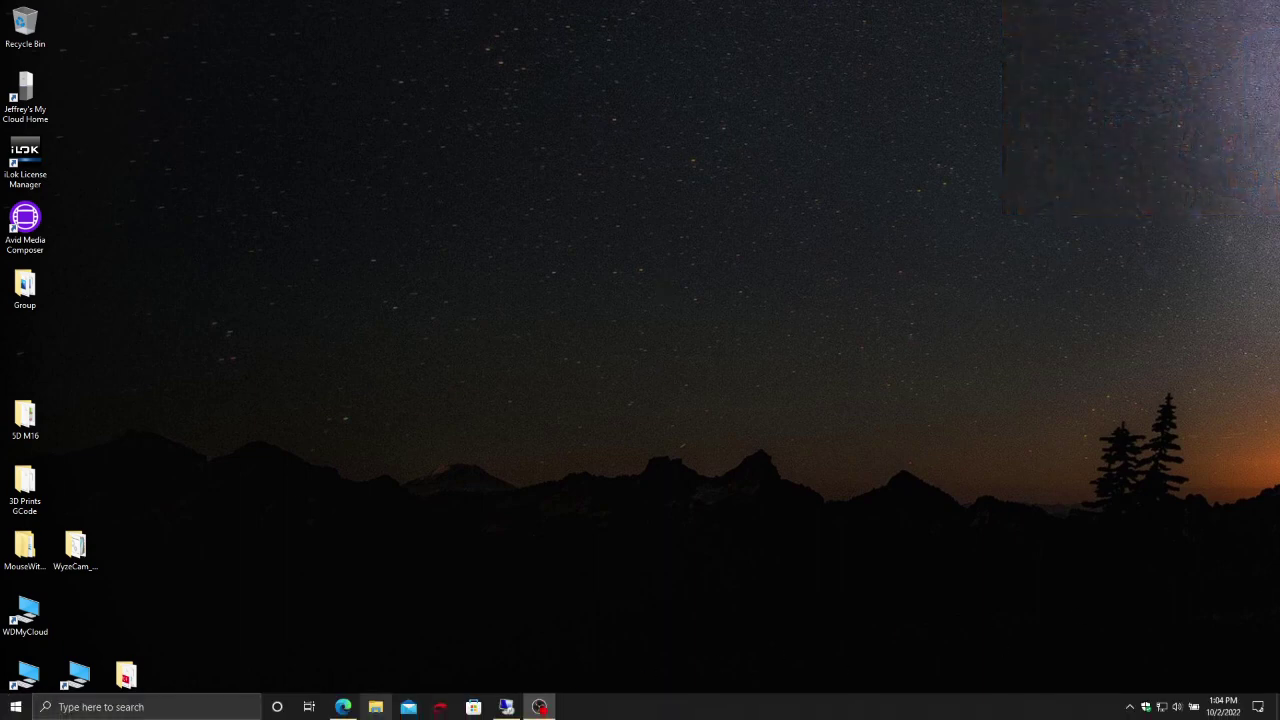
# Review the ASTAP installer page and the N.I.N.A. release, beta and sky atlas downloads in the browser, and minimize it
pyautogui.click(343, 707)
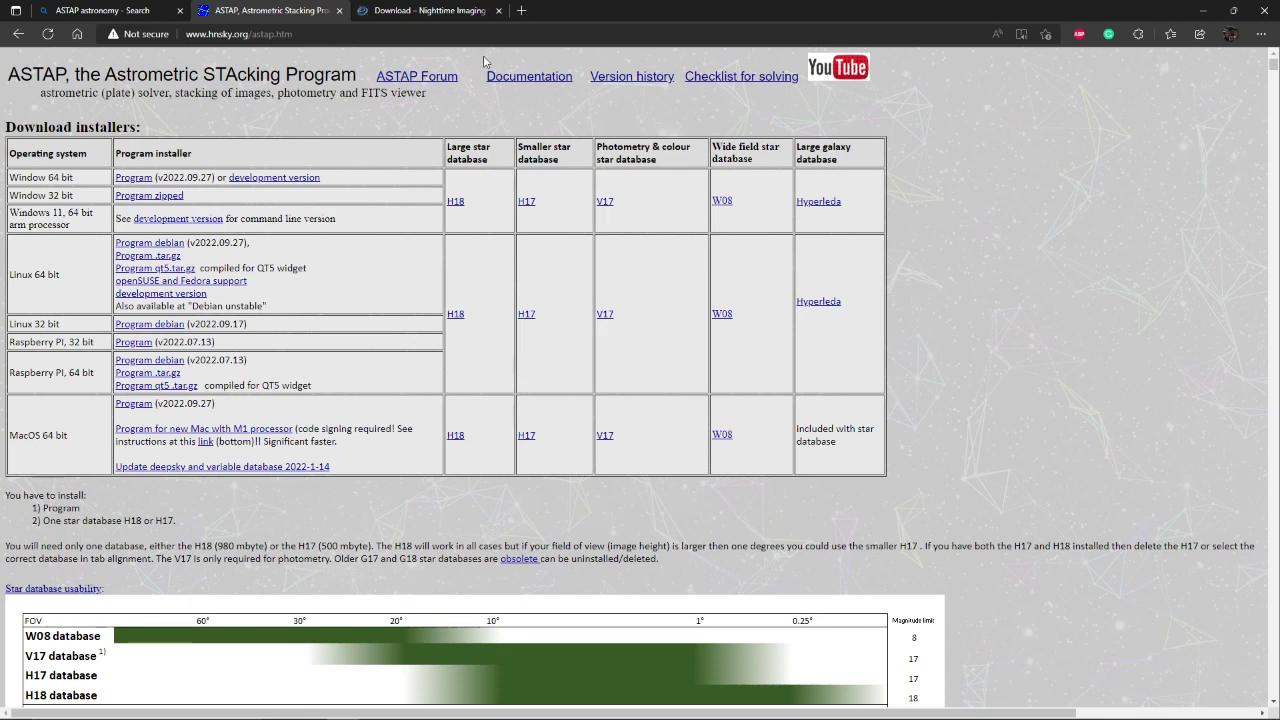
pyautogui.click(421, 12)
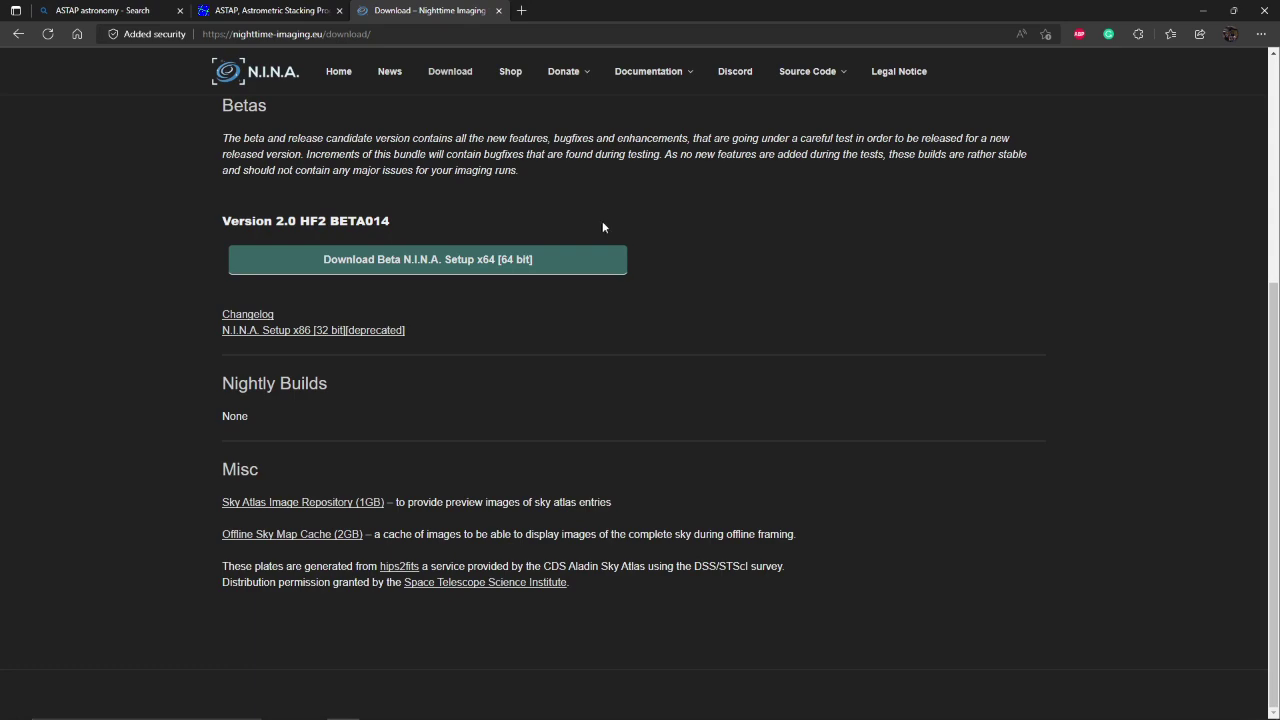
pyautogui.scroll(3, 608, 220)
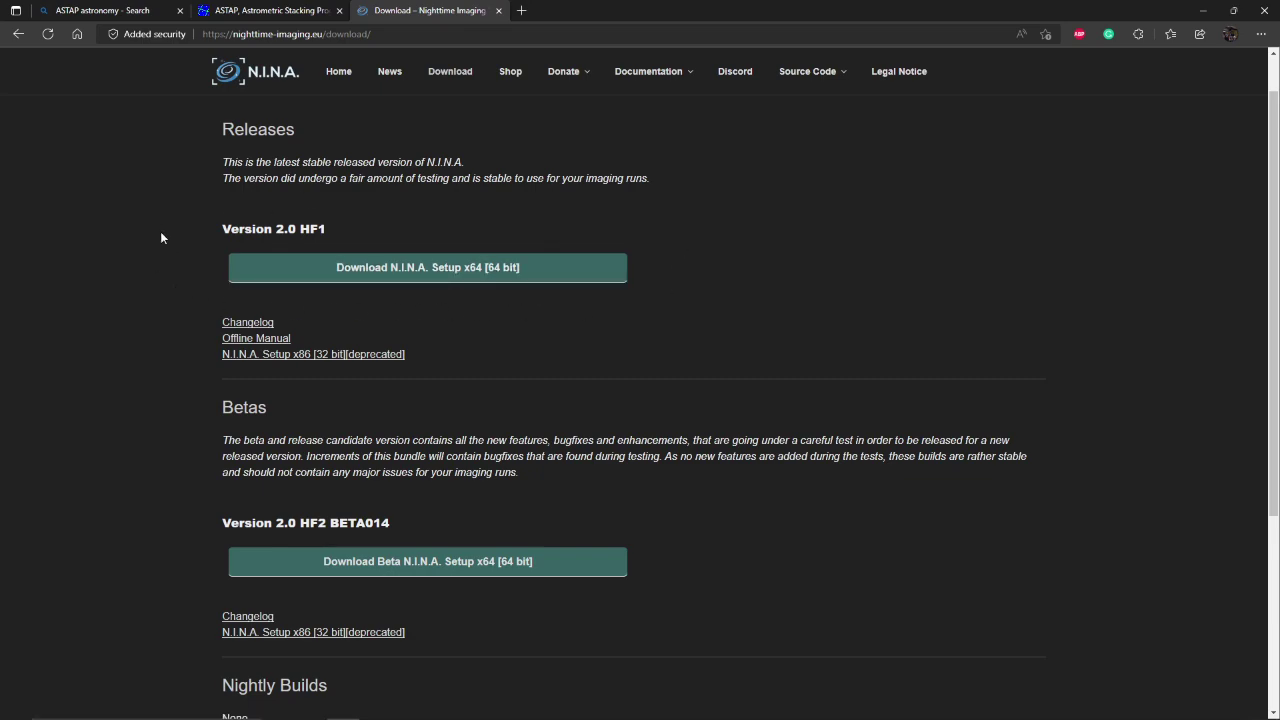
pyautogui.scroll(-3, 161, 238)
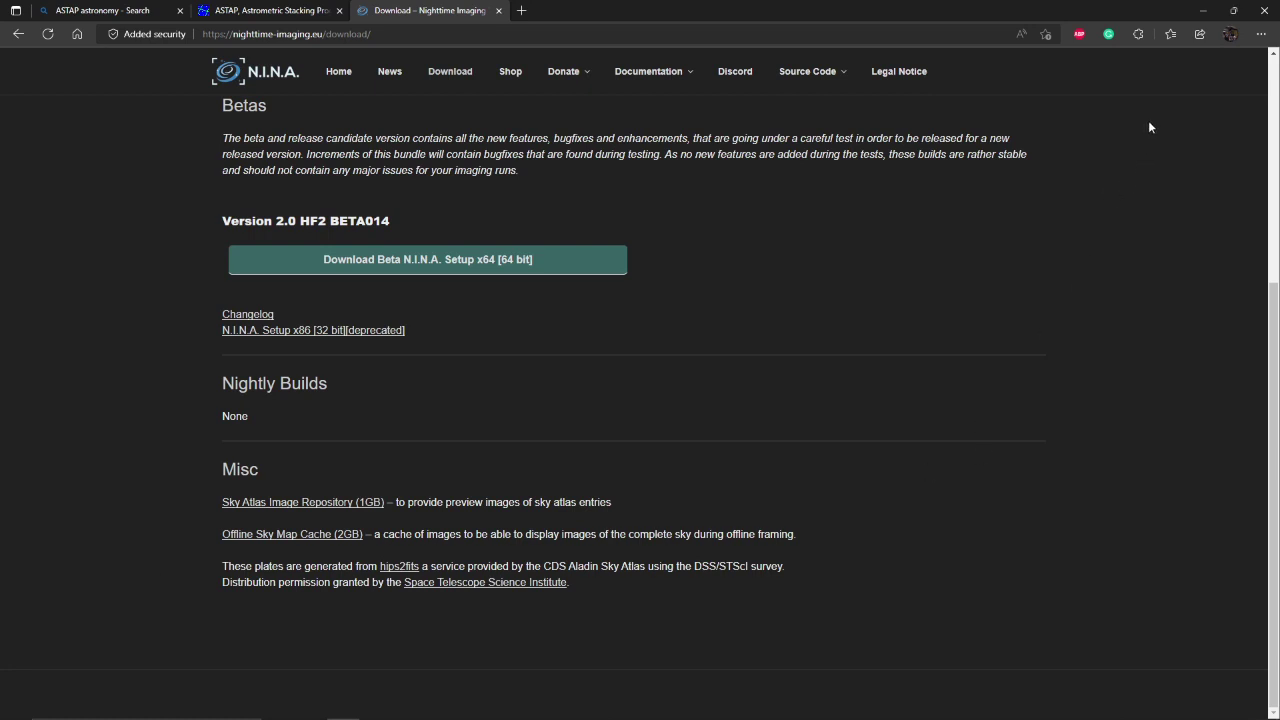
pyautogui.click(1201, 12)
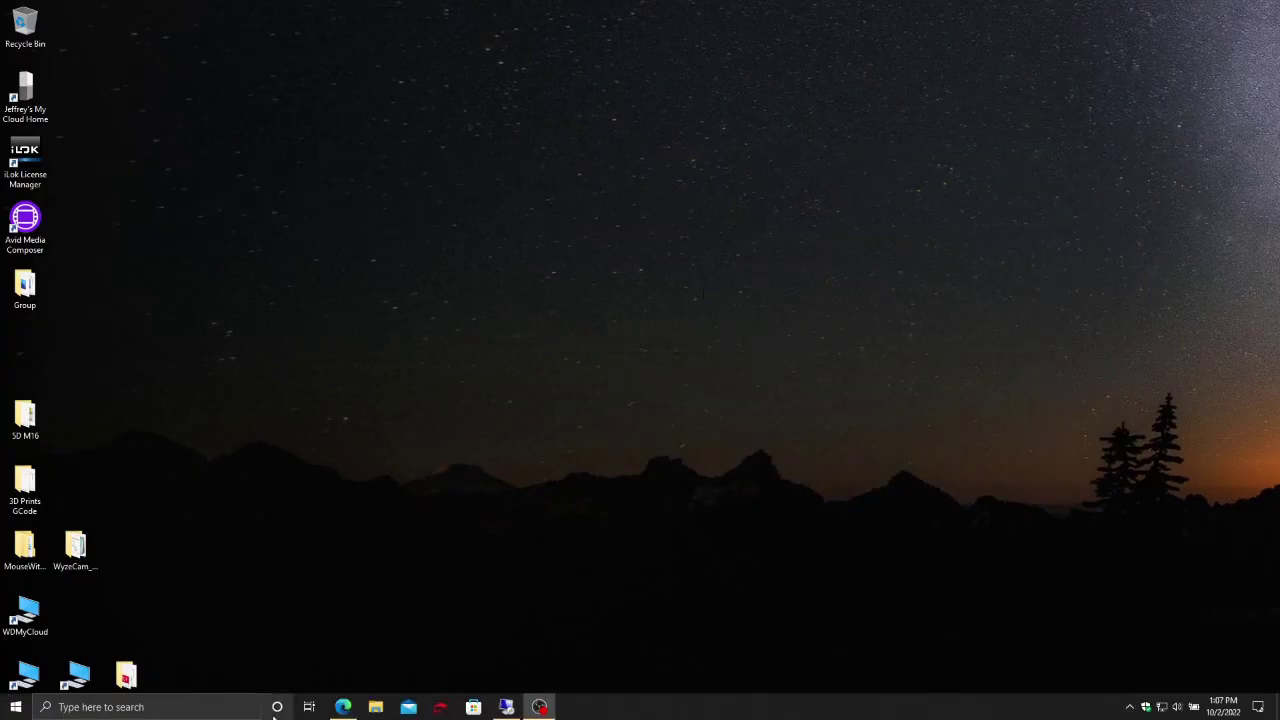
# Switch to the remote telescope computer and inspect the FramingAssistantCache folder under NINA Data on the Astro (D:) drive
pyautogui.click(506, 707)
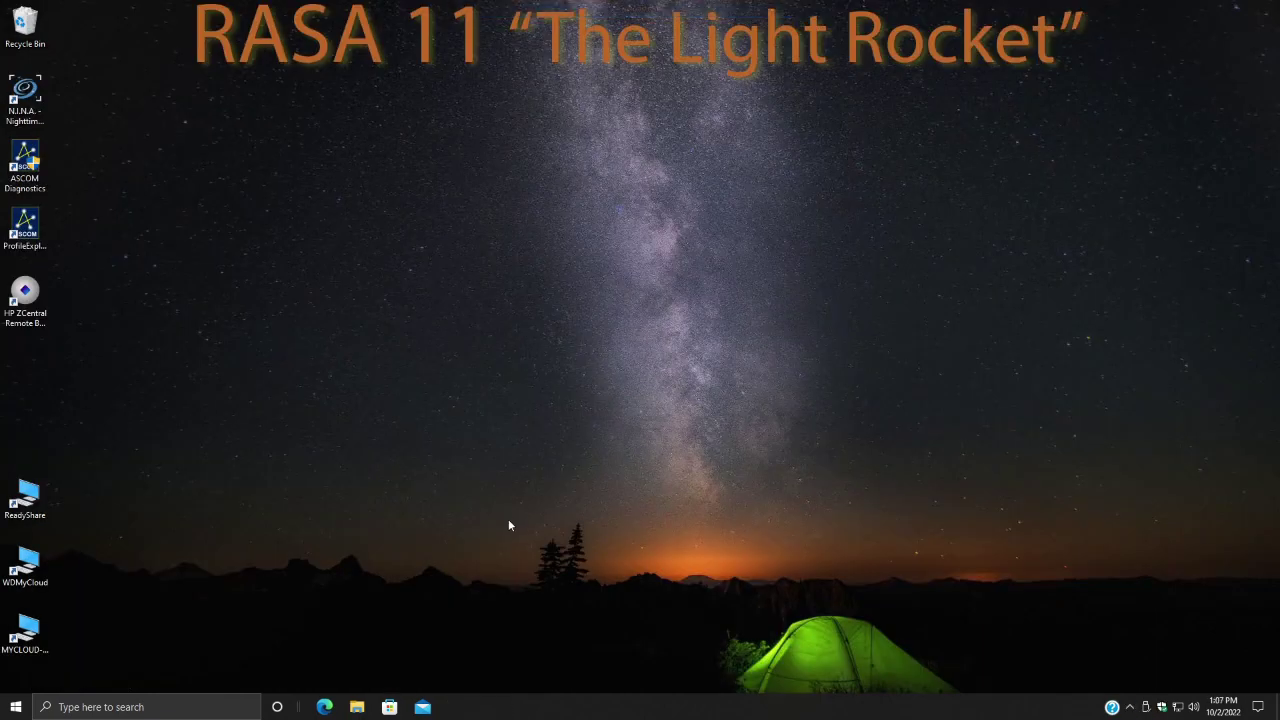
pyautogui.click(358, 707)
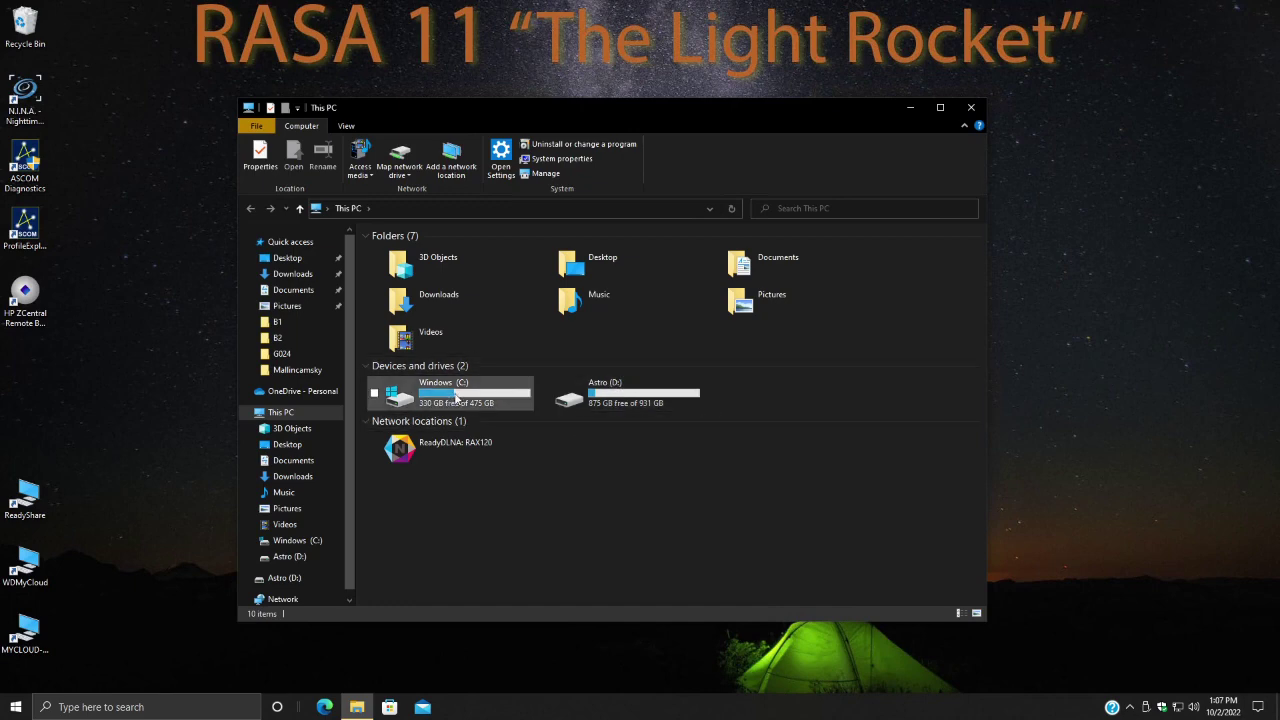
pyautogui.doubleClick(604, 404)
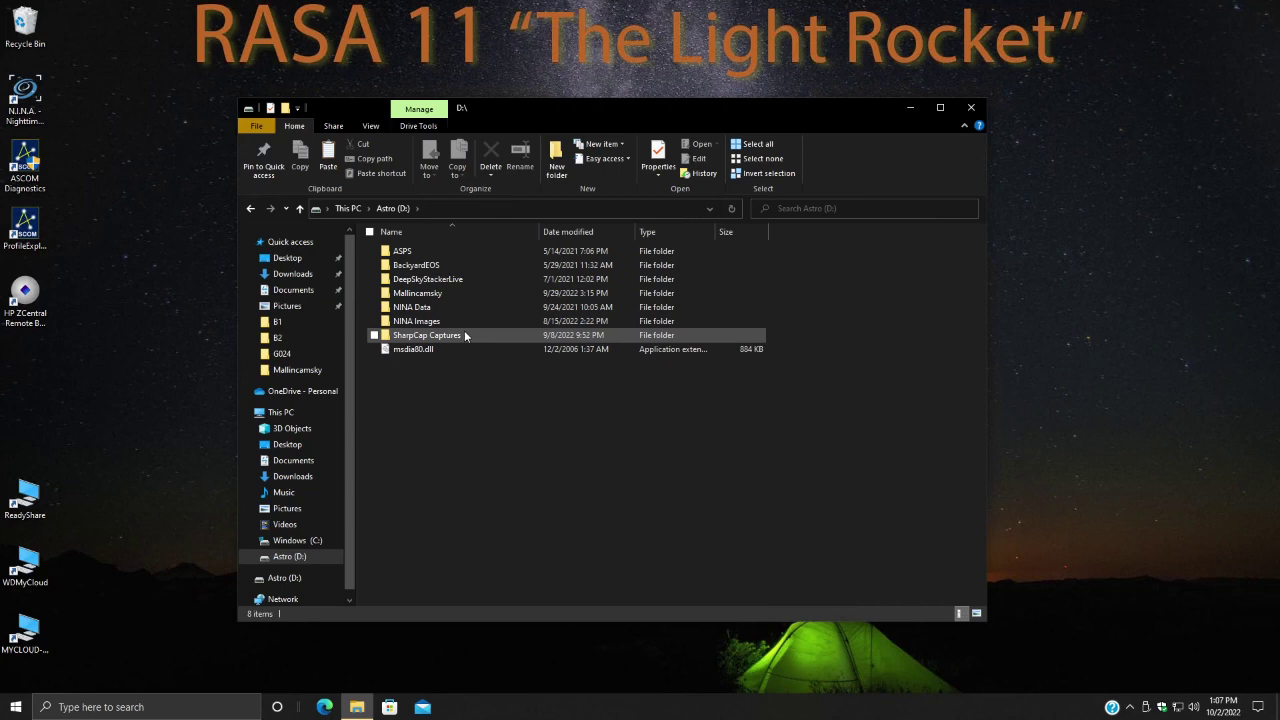
pyautogui.doubleClick(390, 308)
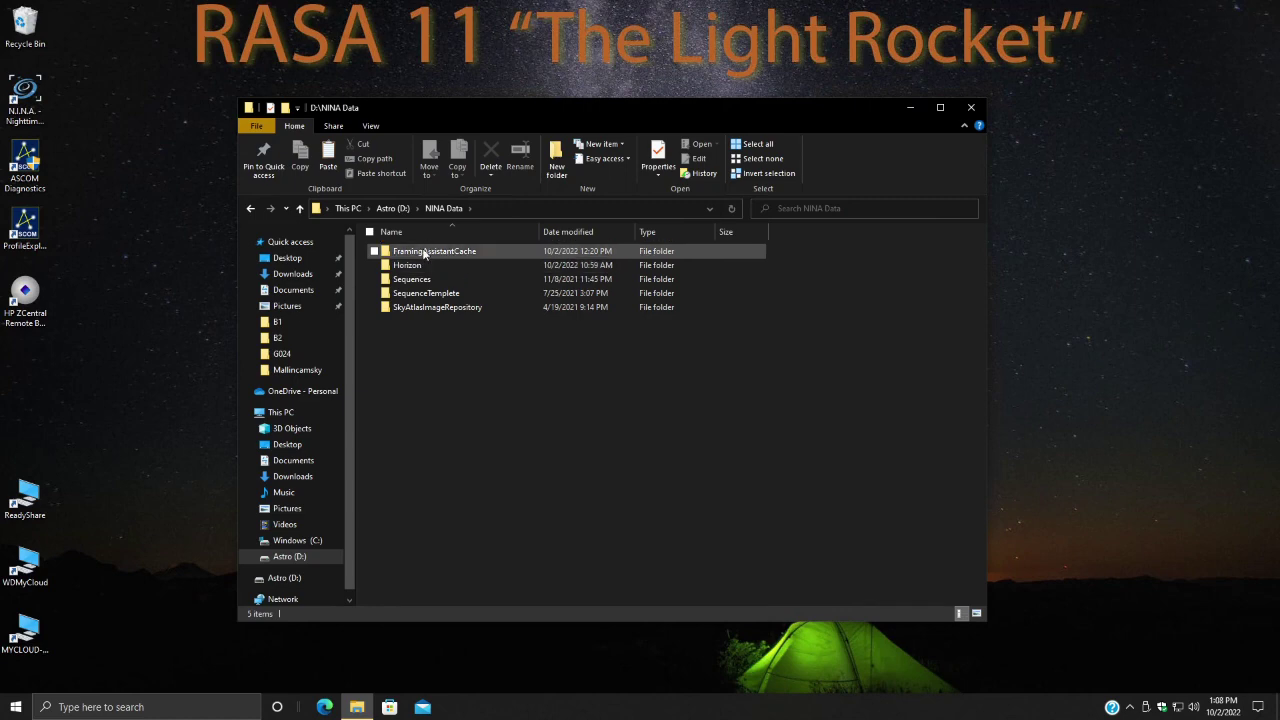
pyautogui.doubleClick(424, 254)
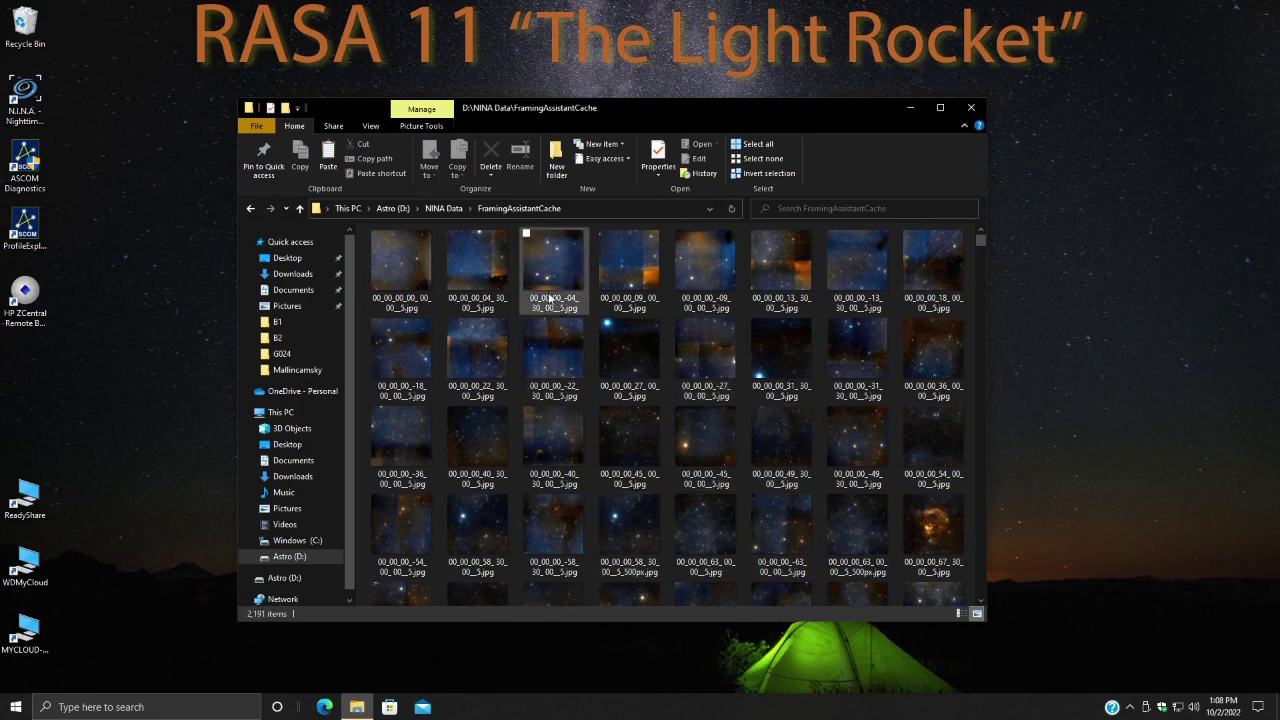
pyautogui.click(443, 209)
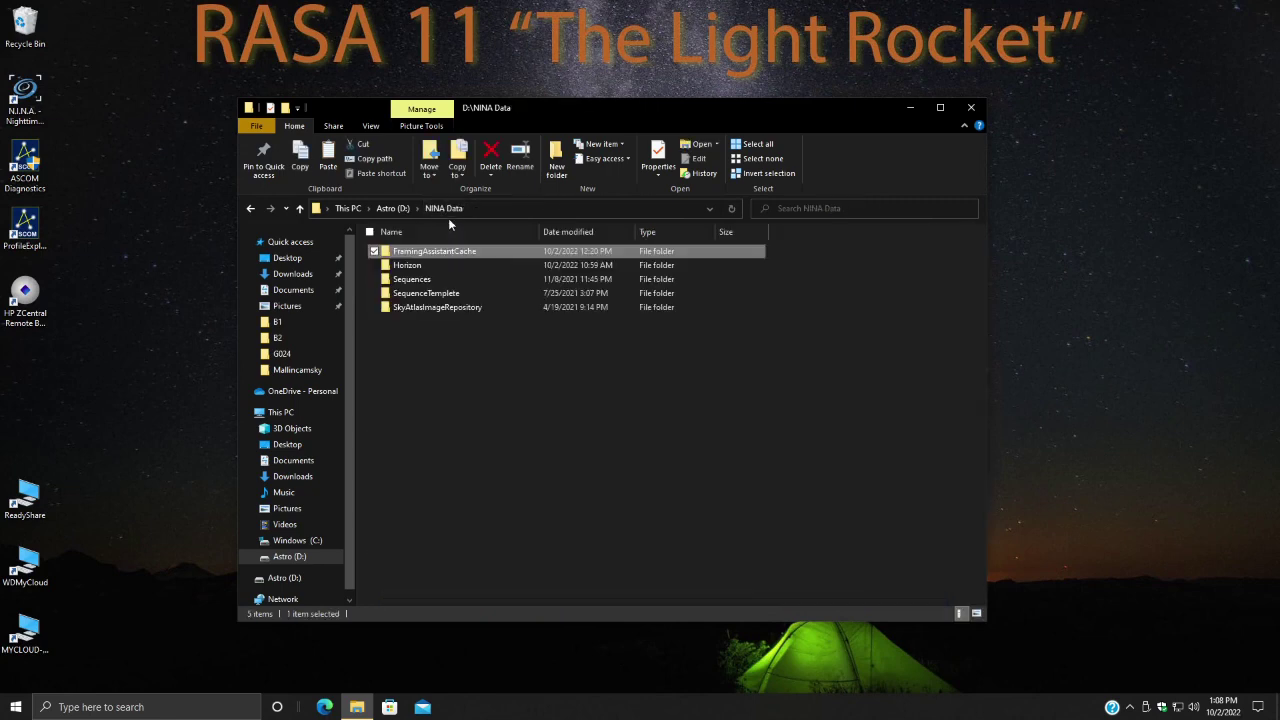
# Inspect the images in the nested SkyAtlasImageRepository folder and return to the NINA Data folder
pyautogui.click(445, 308)
pyautogui.doubleClick(445, 308)
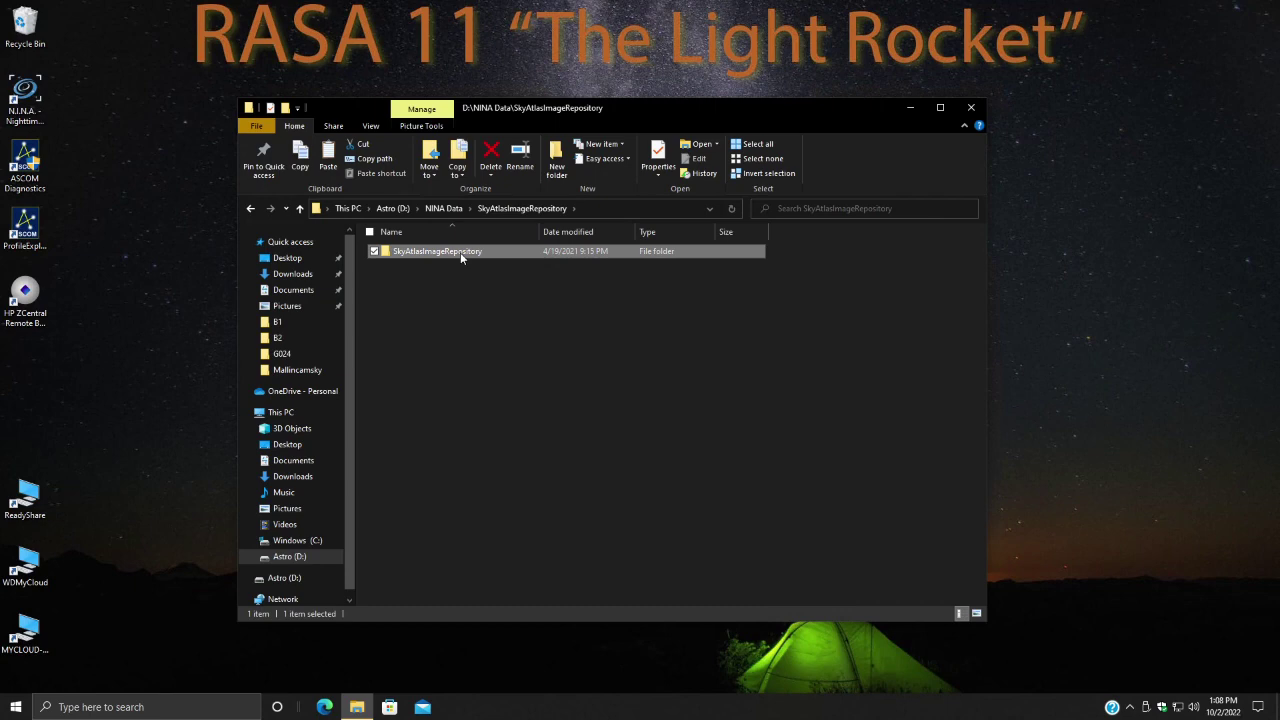
pyautogui.doubleClick(460, 252)
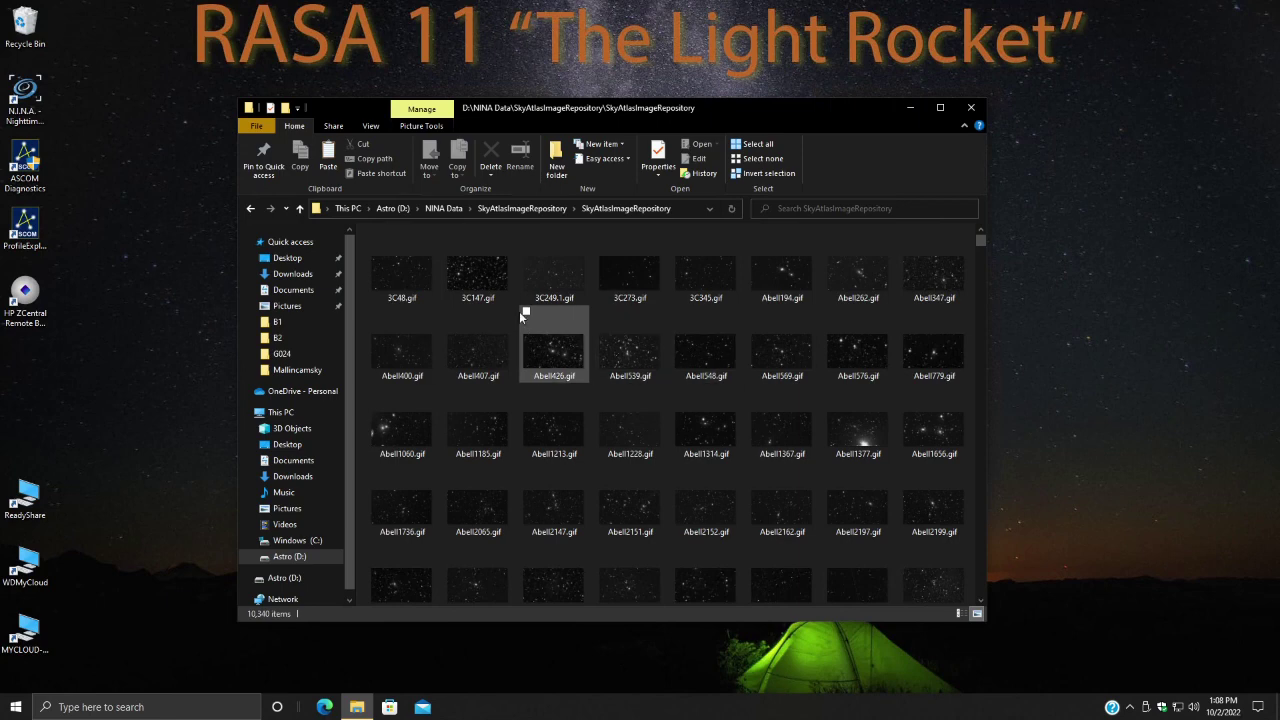
pyautogui.click(452, 208)
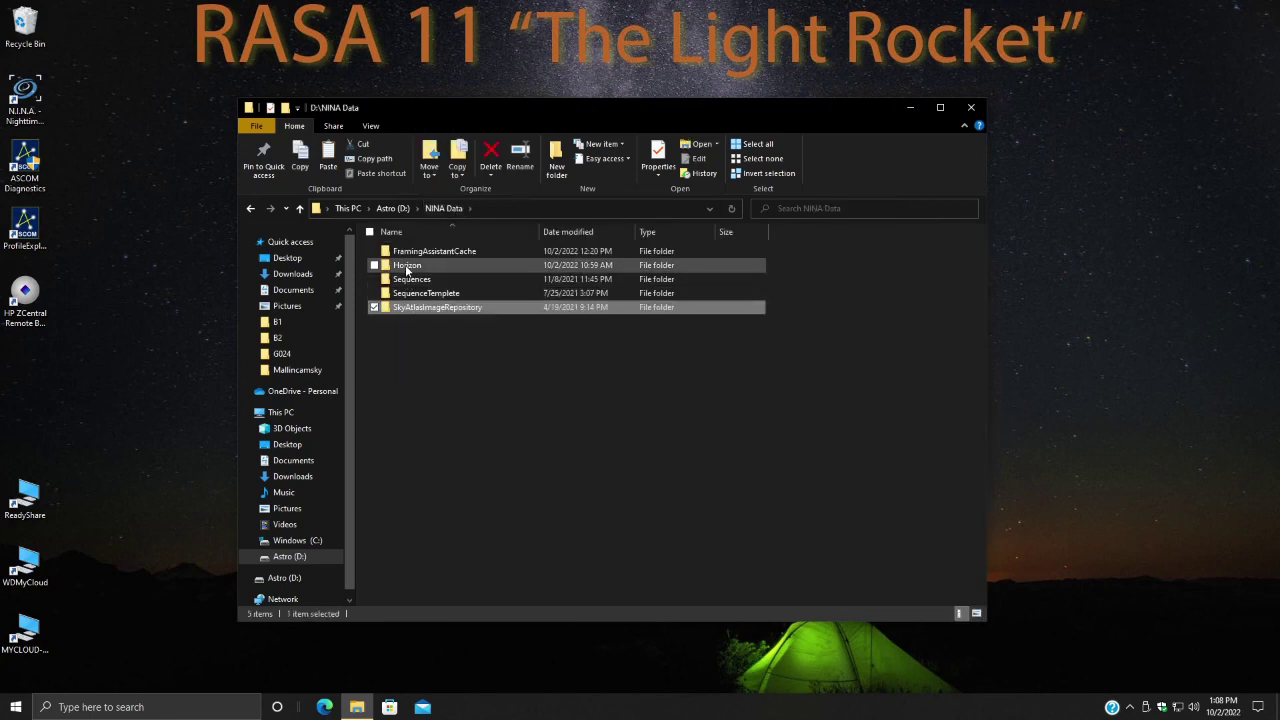
# Check the horizon files in the Horizon folder of NINA Data and close File Explorer
pyautogui.doubleClick(407, 266)
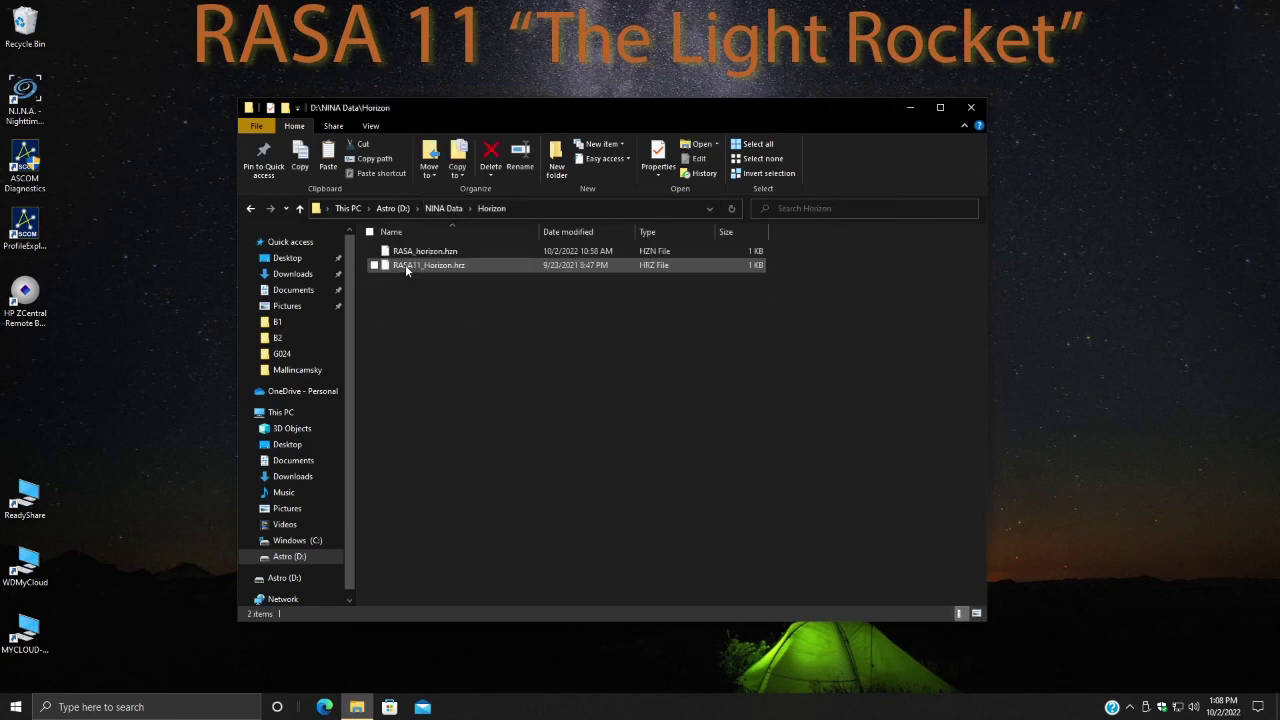
pyautogui.click(443, 208)
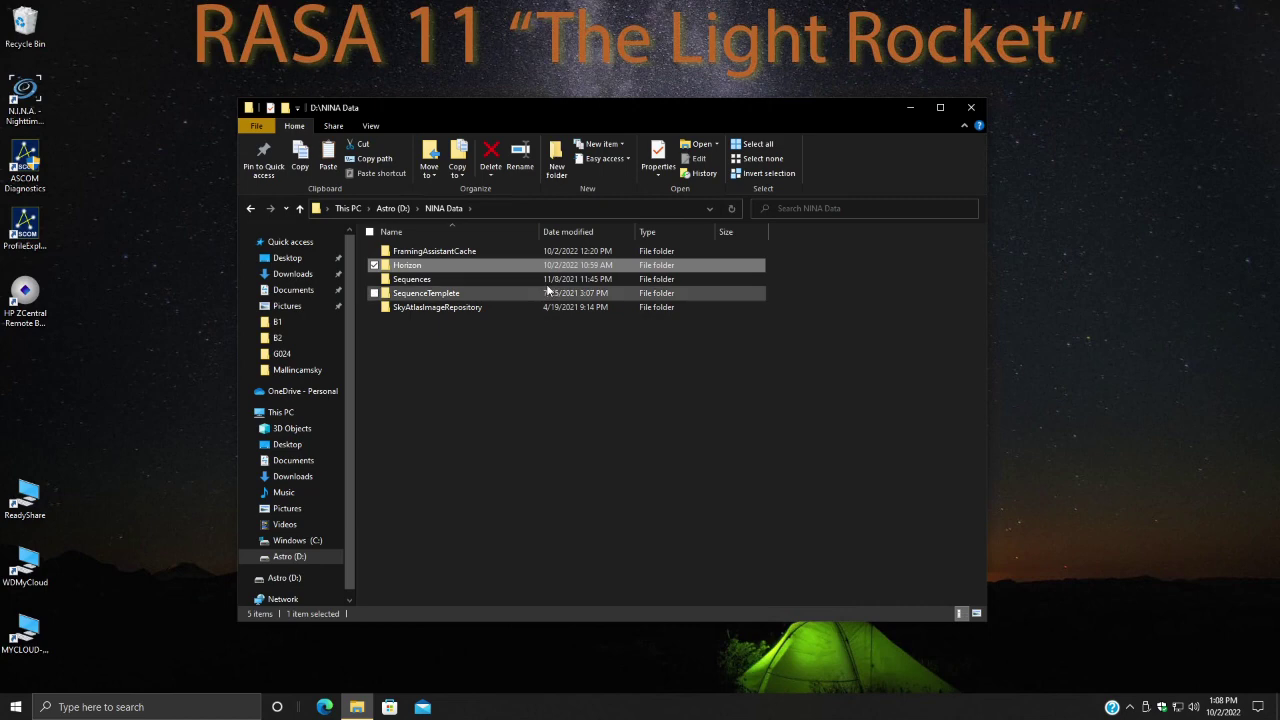
pyautogui.click(969, 106)
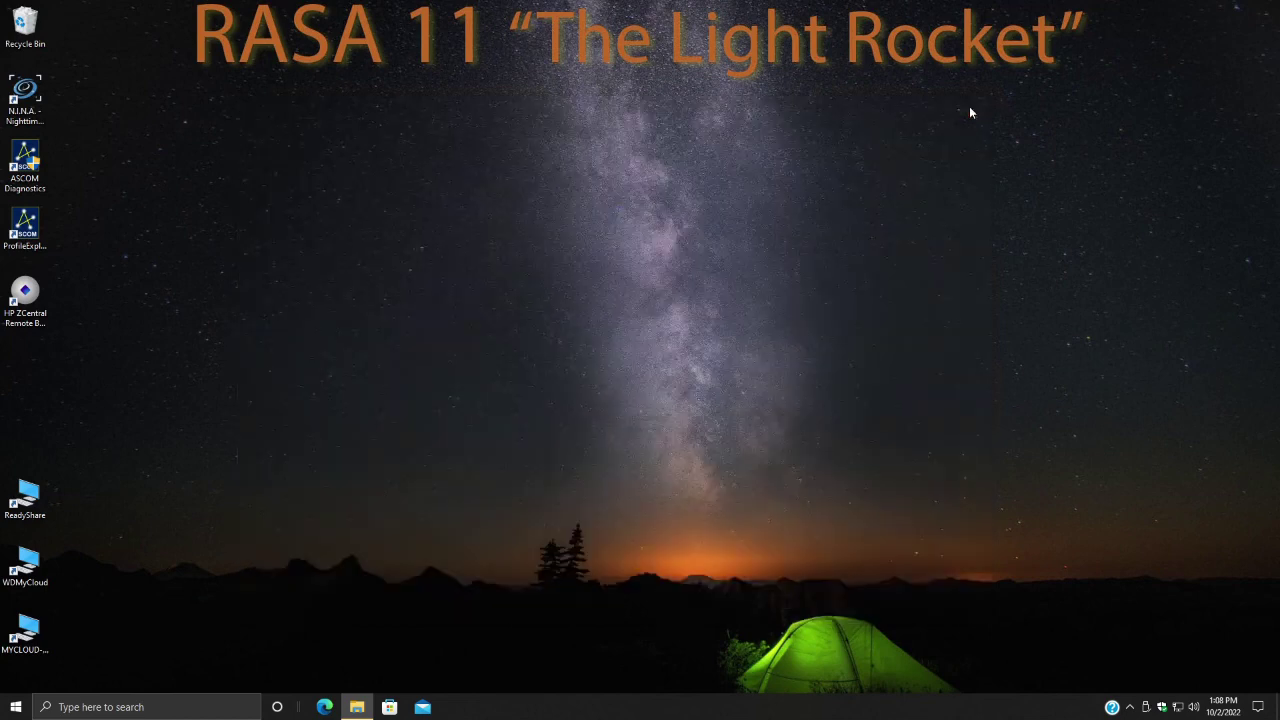
# Launch Stellarium and look over the custom landscape around the northern horizon
pyautogui.click(17, 707)
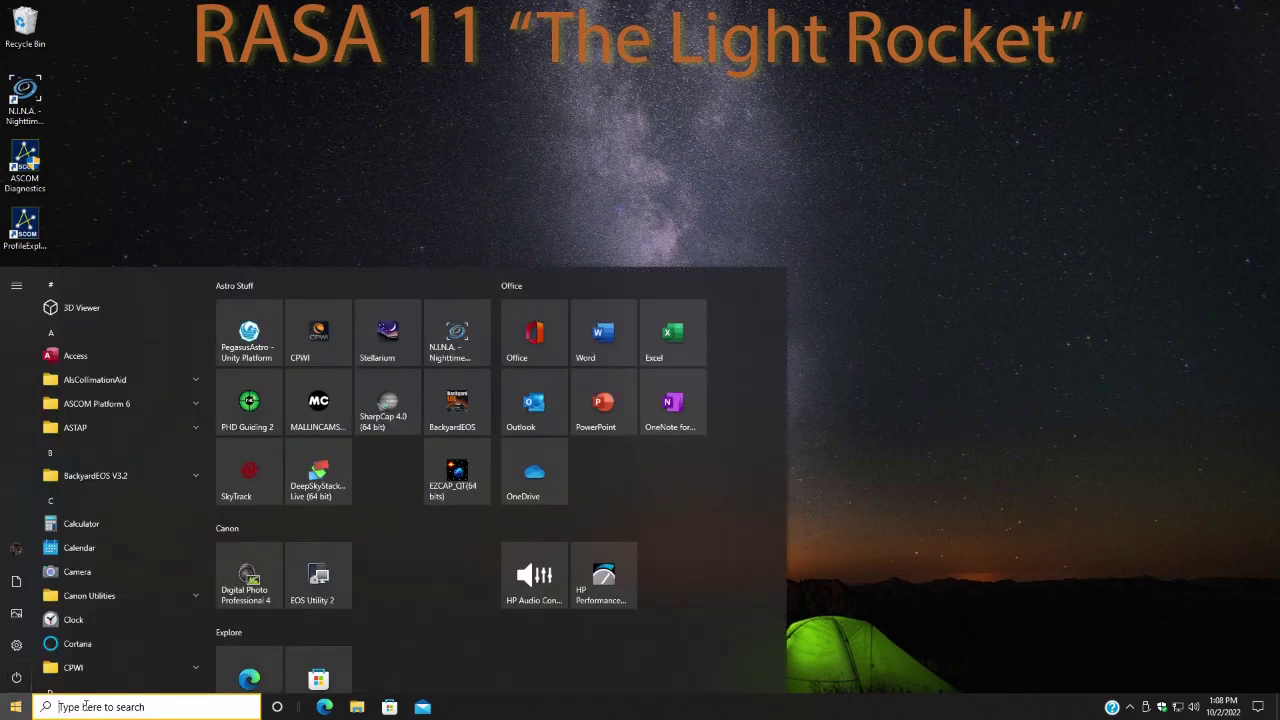
pyautogui.click(388, 338)
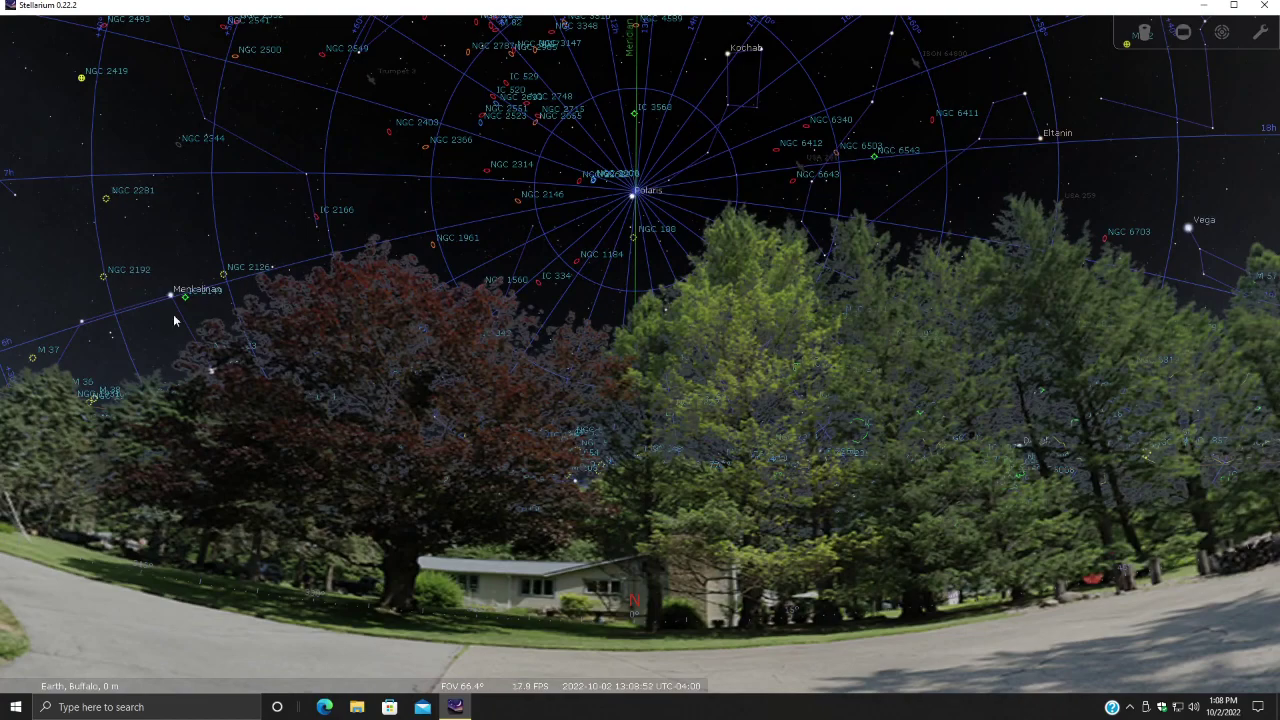
pyautogui.moveTo(1146, 266); pyautogui.dragTo(980, 262)
pyautogui.moveTo(275, 362); pyautogui.dragTo(378, 437)
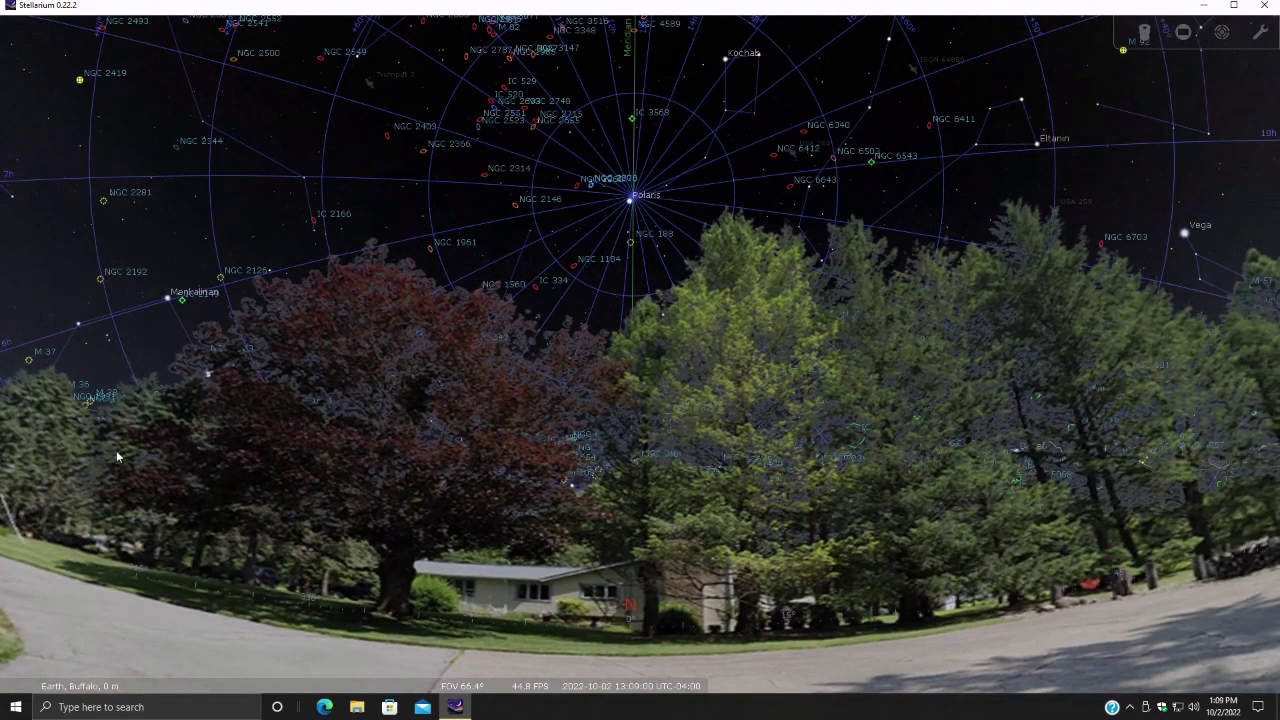
# Review the startup, server and port settings of Stellarium's Remote Control plugin, and close the plugin configuration
pyautogui.moveTo(10, 556)
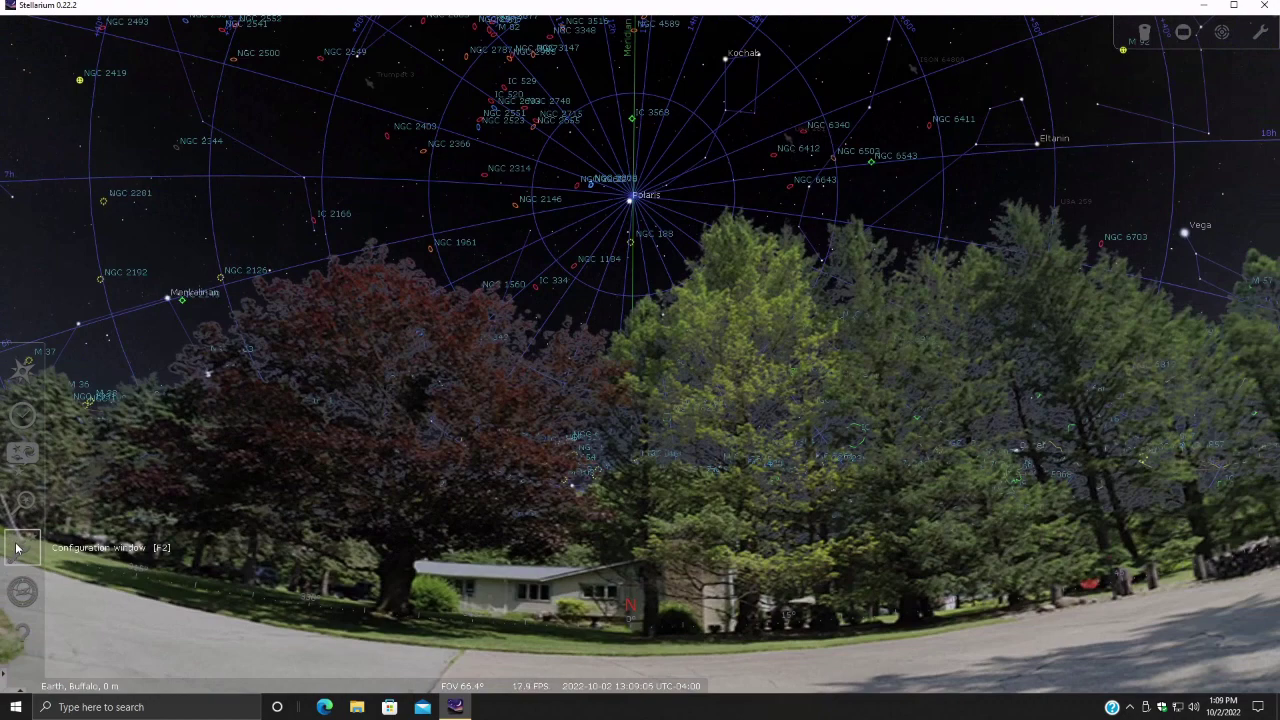
pyautogui.click(20, 547)
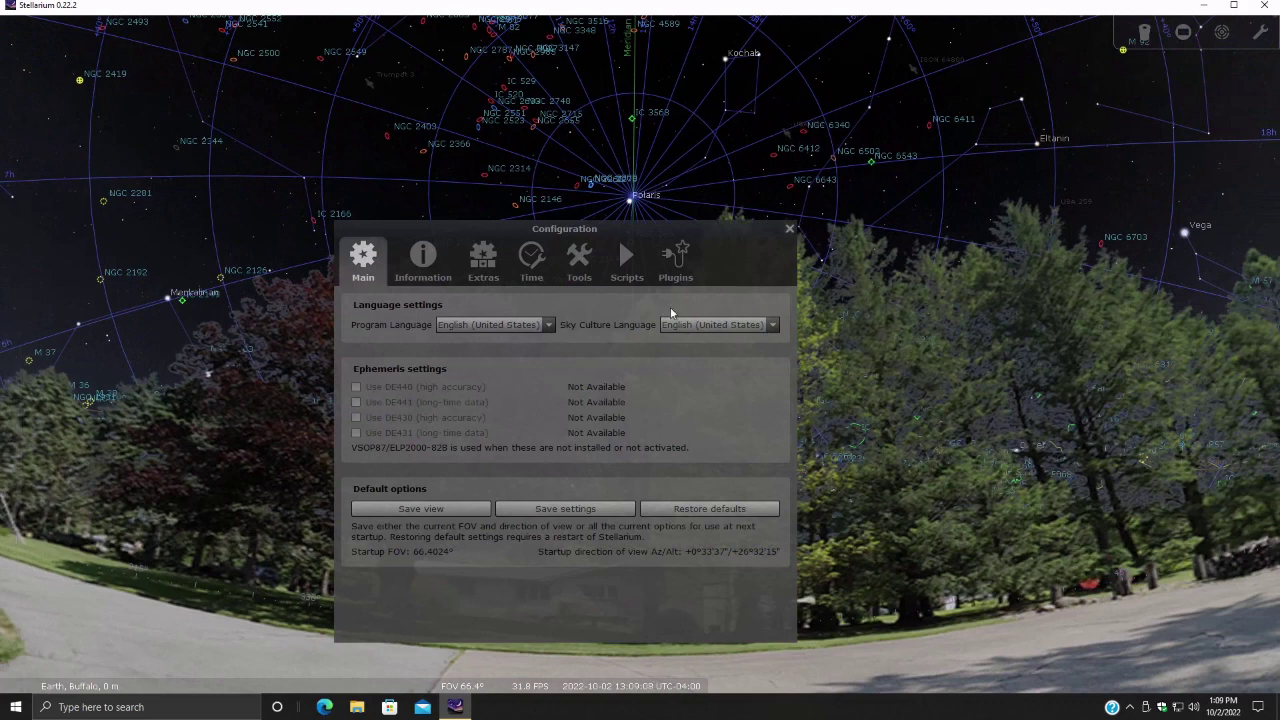
pyautogui.click(676, 258)
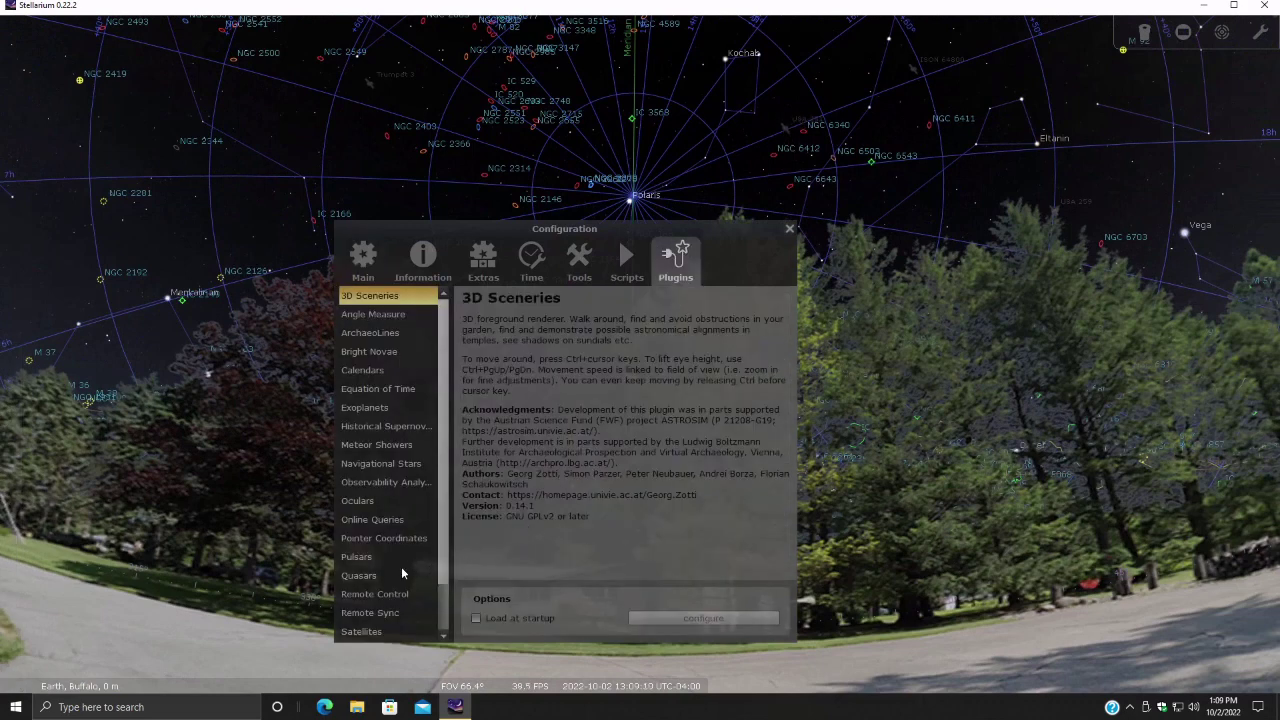
pyautogui.click(372, 594)
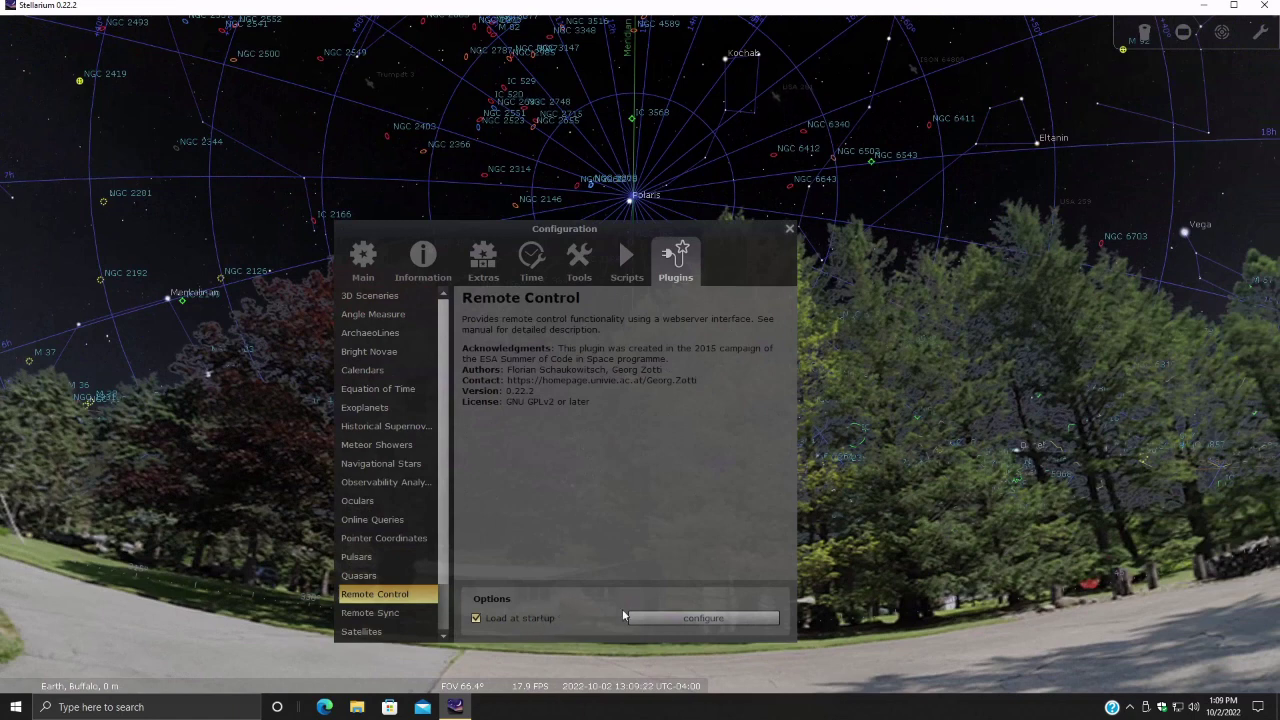
pyautogui.click(702, 617)
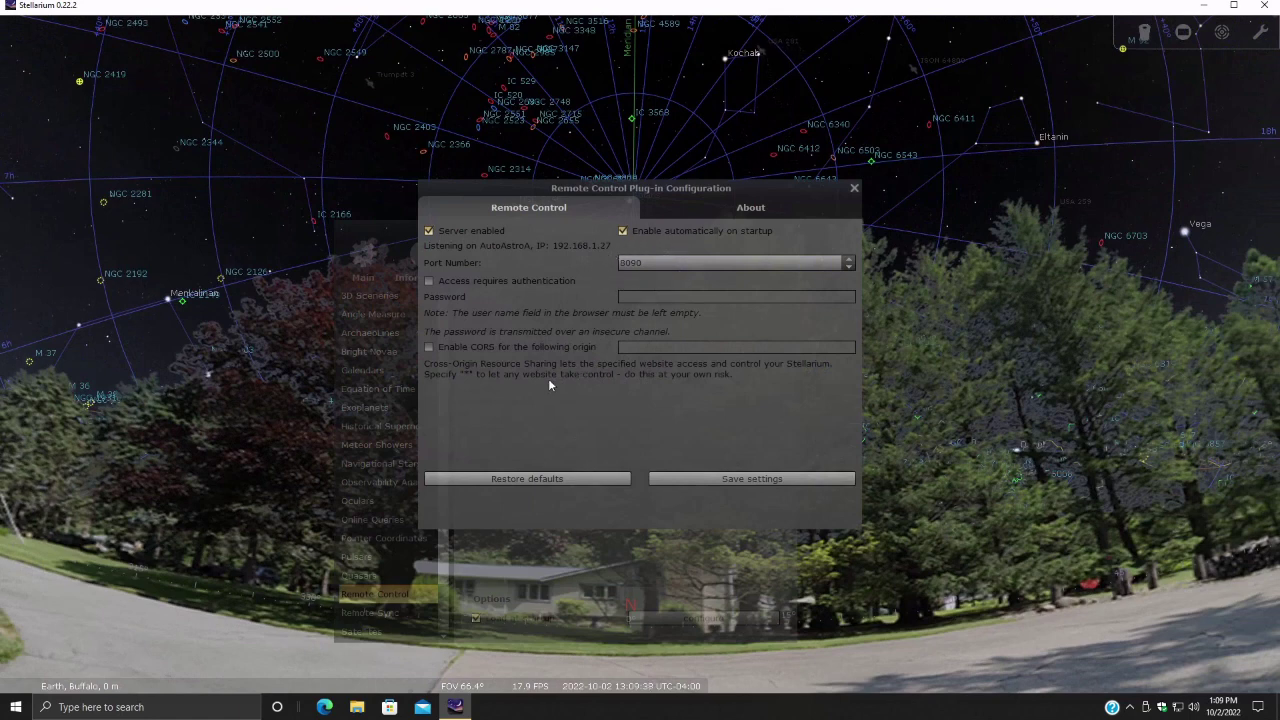
pyautogui.click(854, 187)
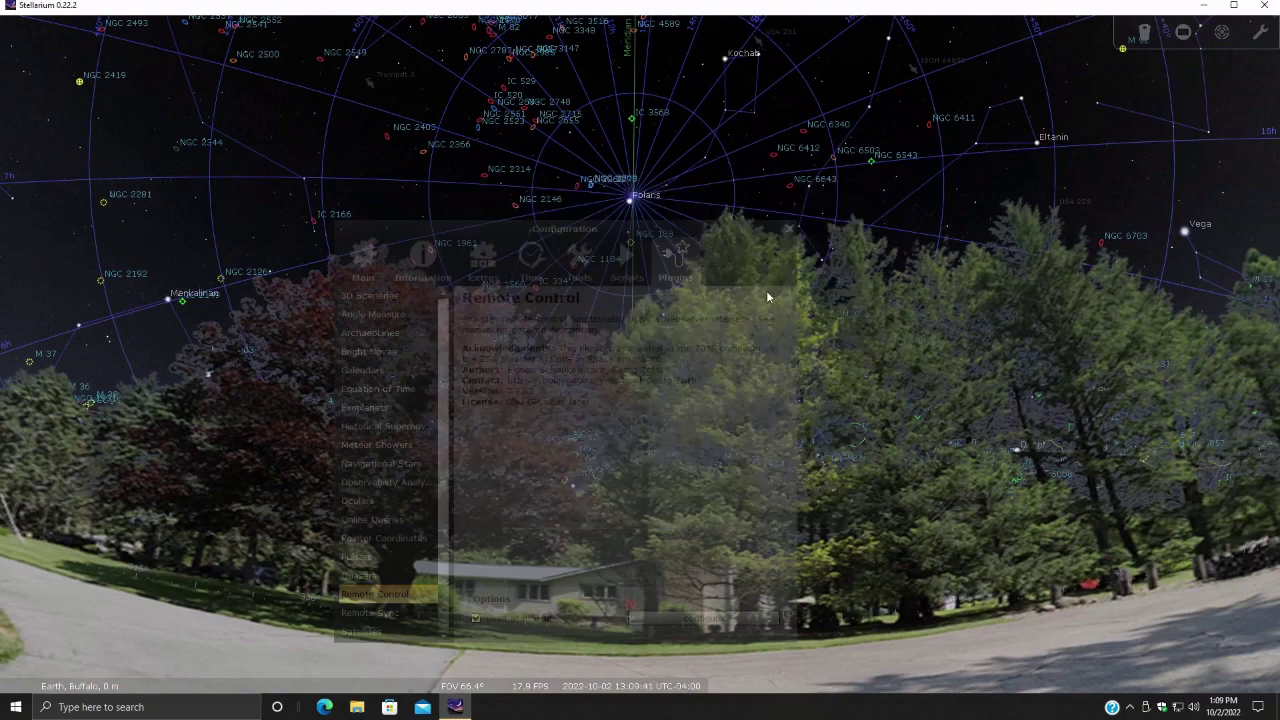
# Check the default save options in the main configuration, close the configuration window and minimize Stellarium
pyautogui.click(578, 232)
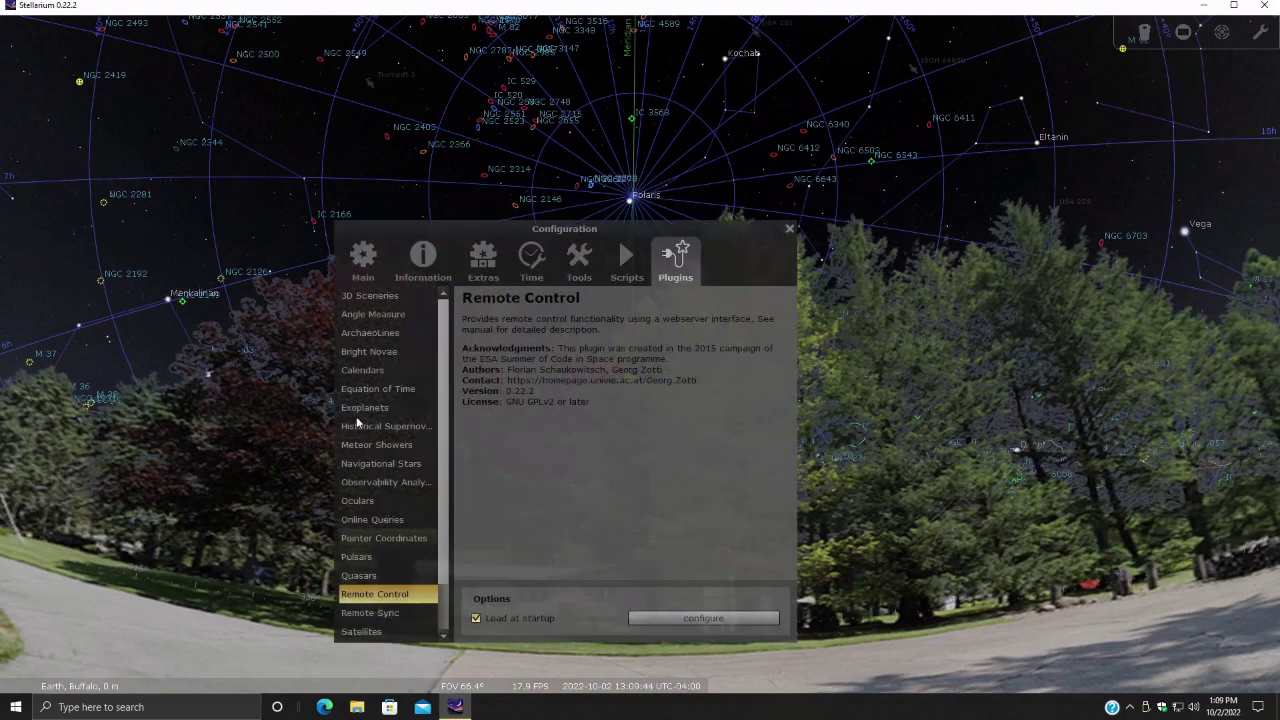
pyautogui.click(359, 272)
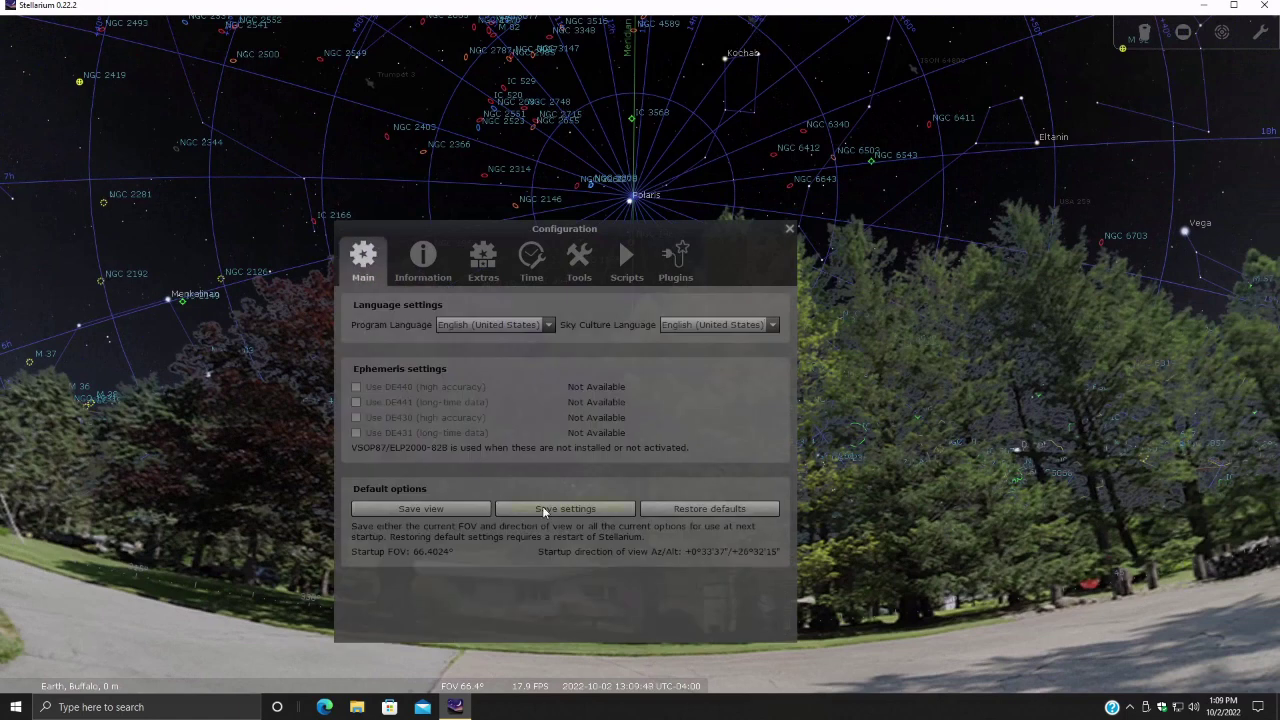
pyautogui.click(788, 228)
pyautogui.click(1204, 6)
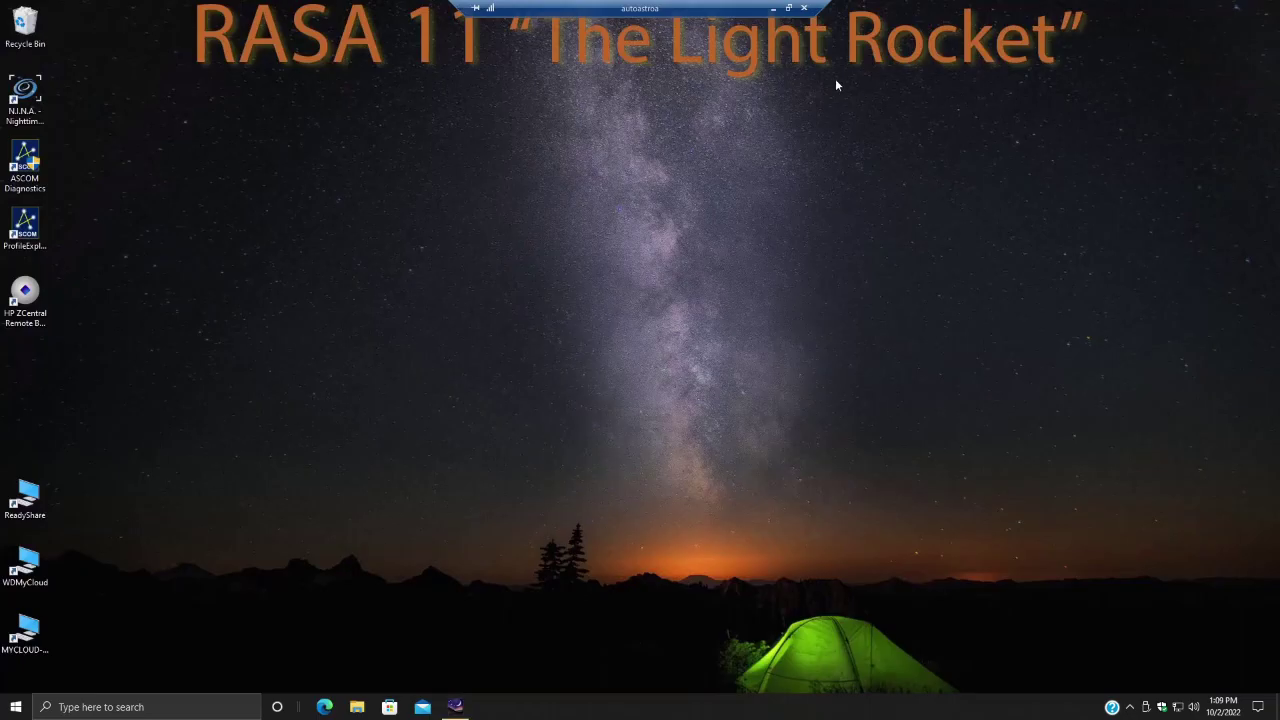
# Launch the PegasusAstro Unity Platform and show the FocusCube focuser controls
pyautogui.click(12, 707)
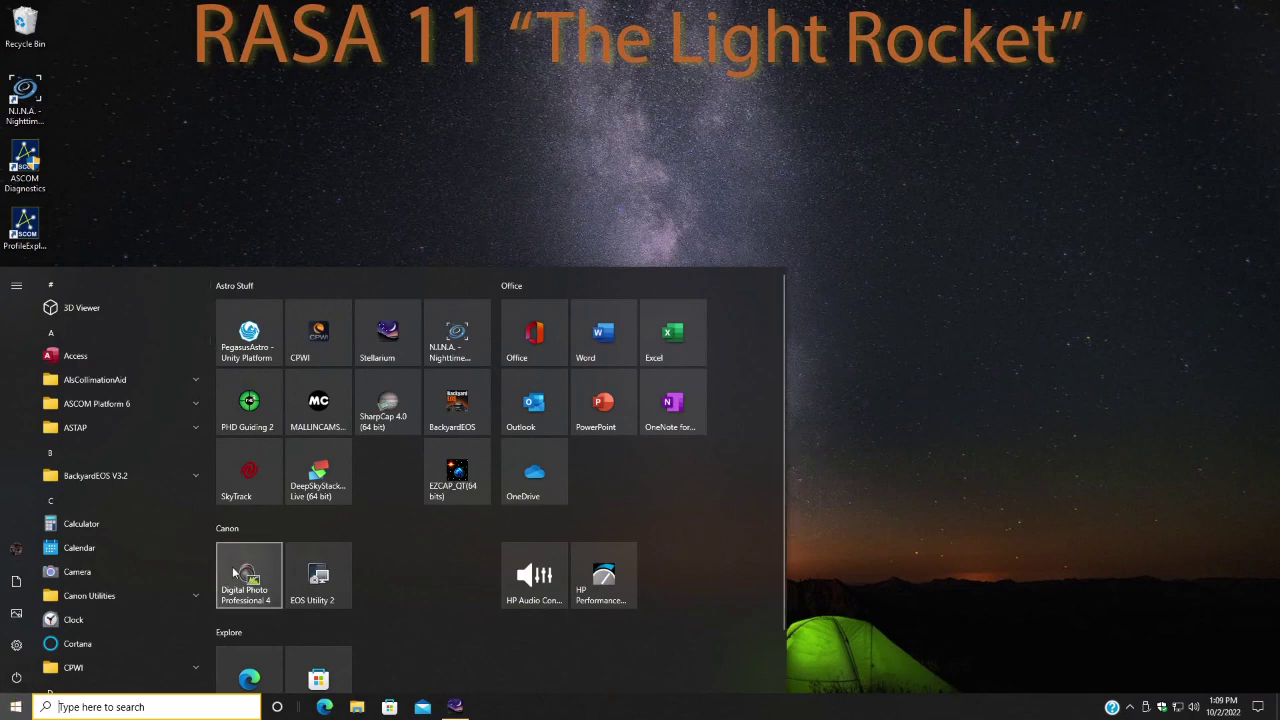
pyautogui.click(249, 335)
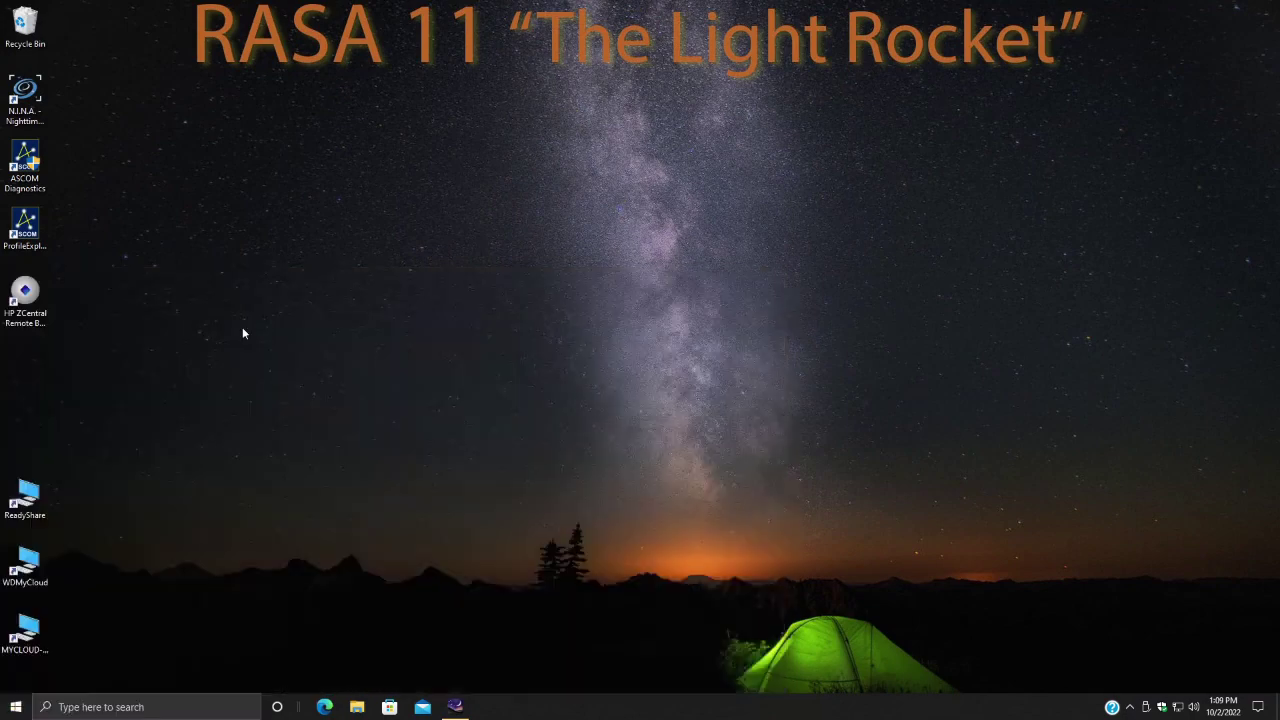
pyautogui.click(558, 442)
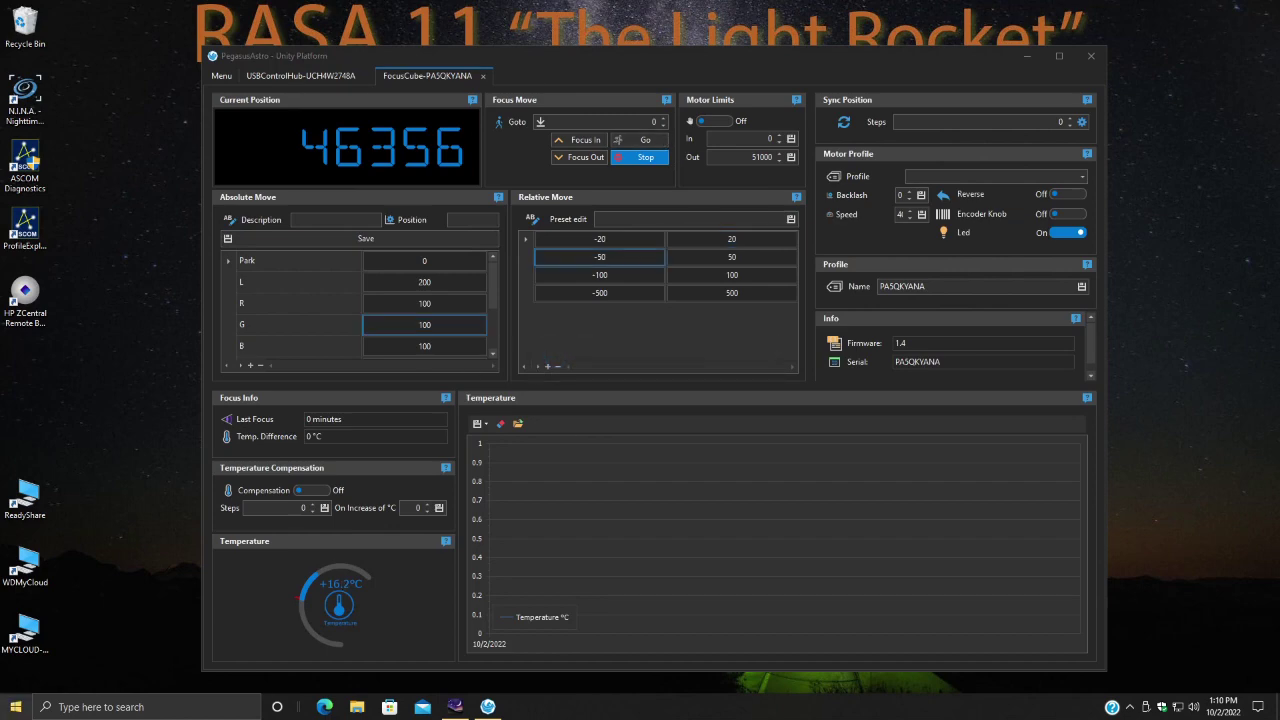
# Launch the CPWI telescope control program and start it from the welcome screen
pyautogui.click(14, 707)
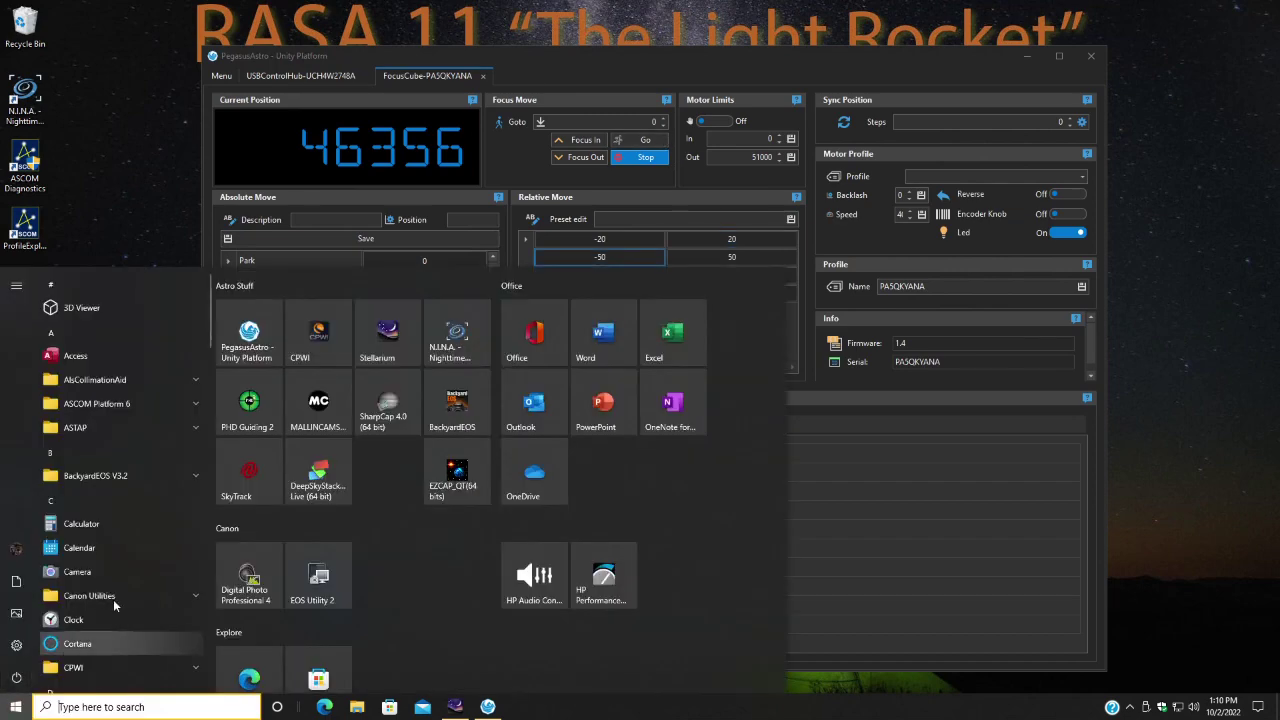
pyautogui.click(299, 337)
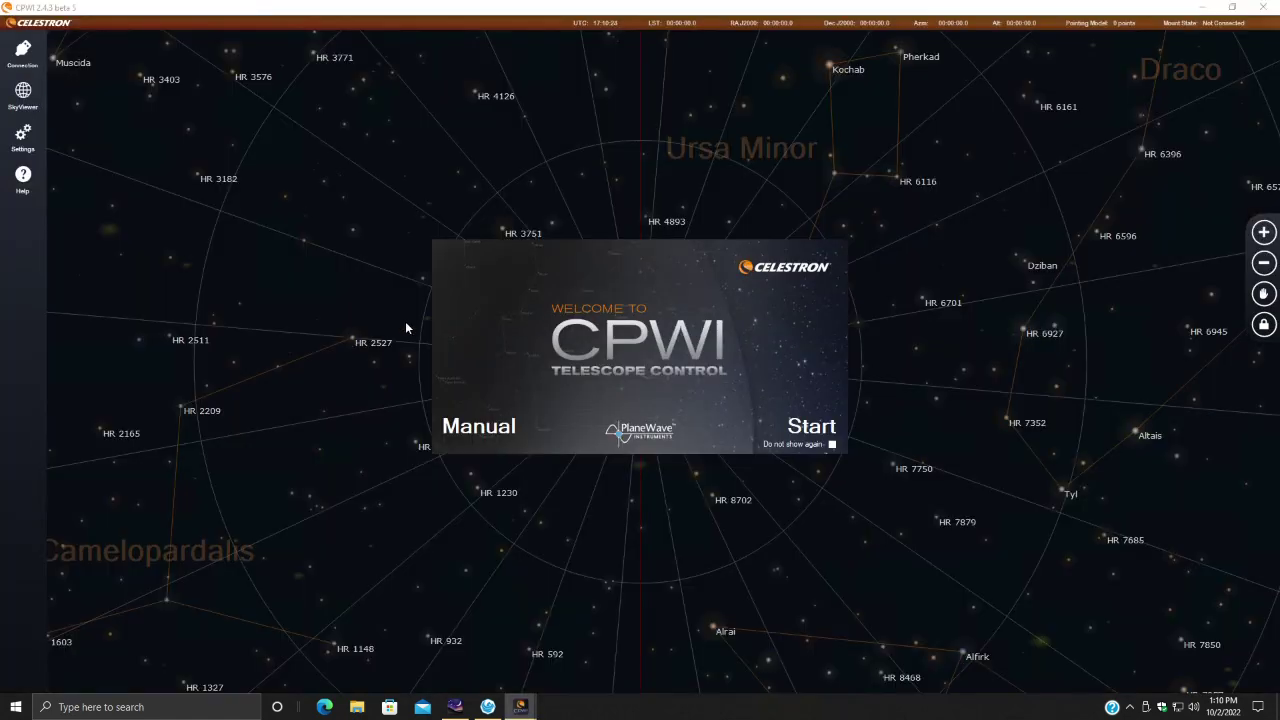
pyautogui.click(790, 430)
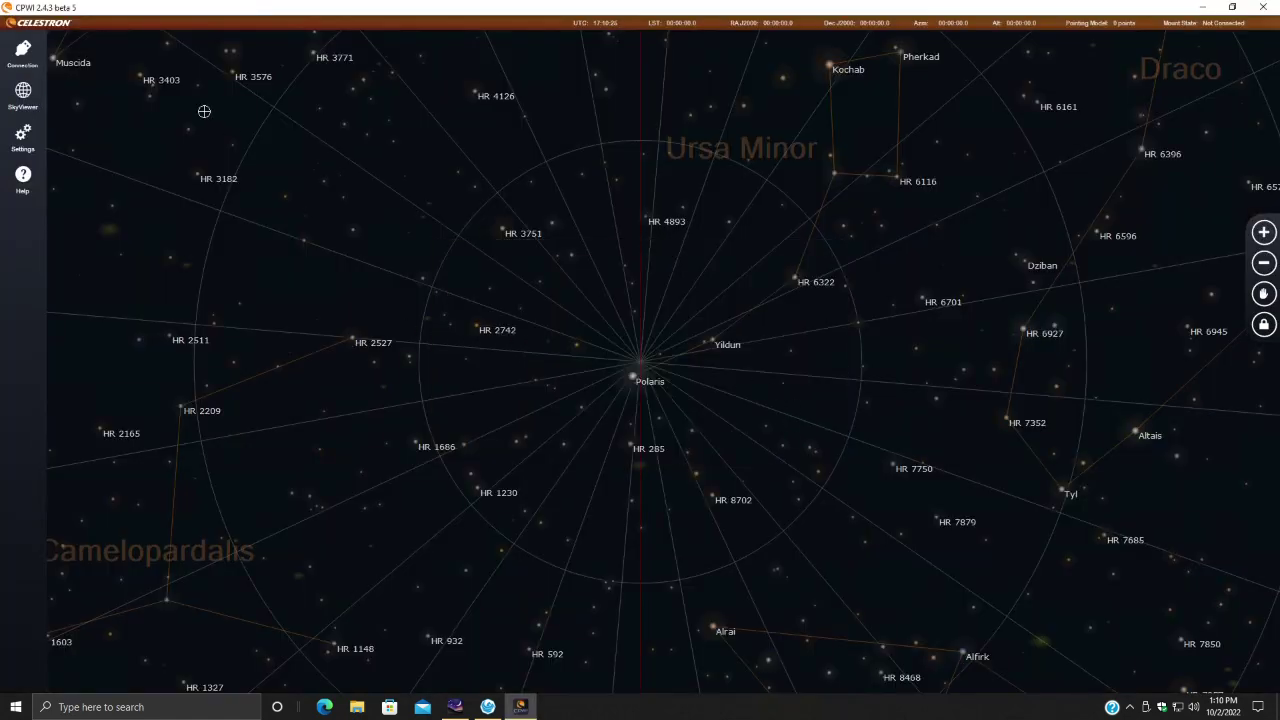
# Connect the CGX mount and complete a Quick Align, skipping the move to the home switches
pyautogui.click(22, 50)
pyautogui.click(80, 51)
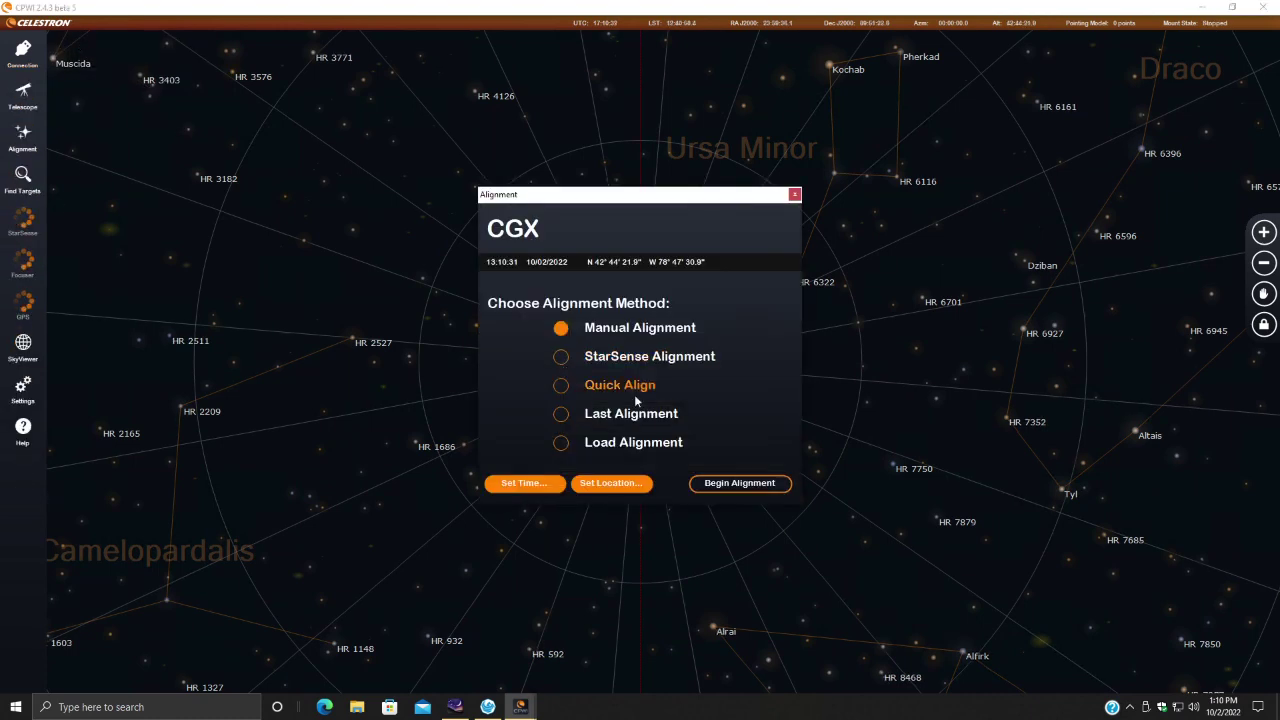
pyautogui.click(640, 386)
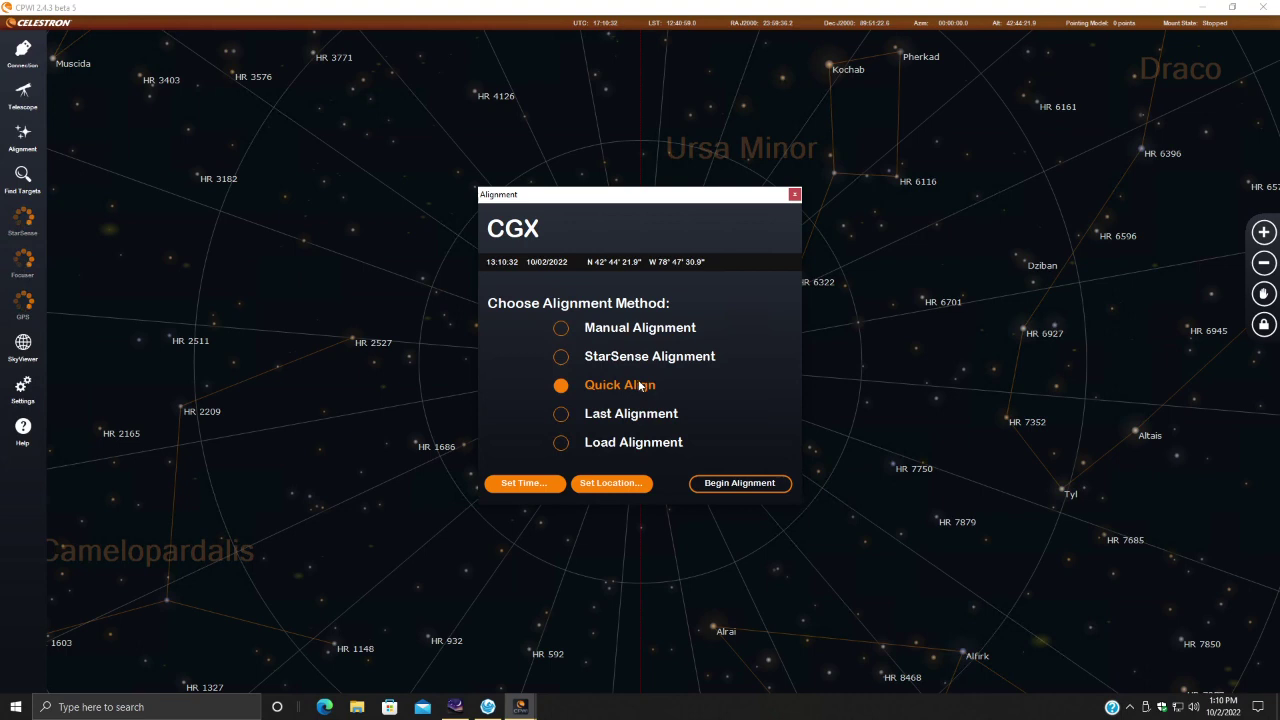
pyautogui.click(748, 484)
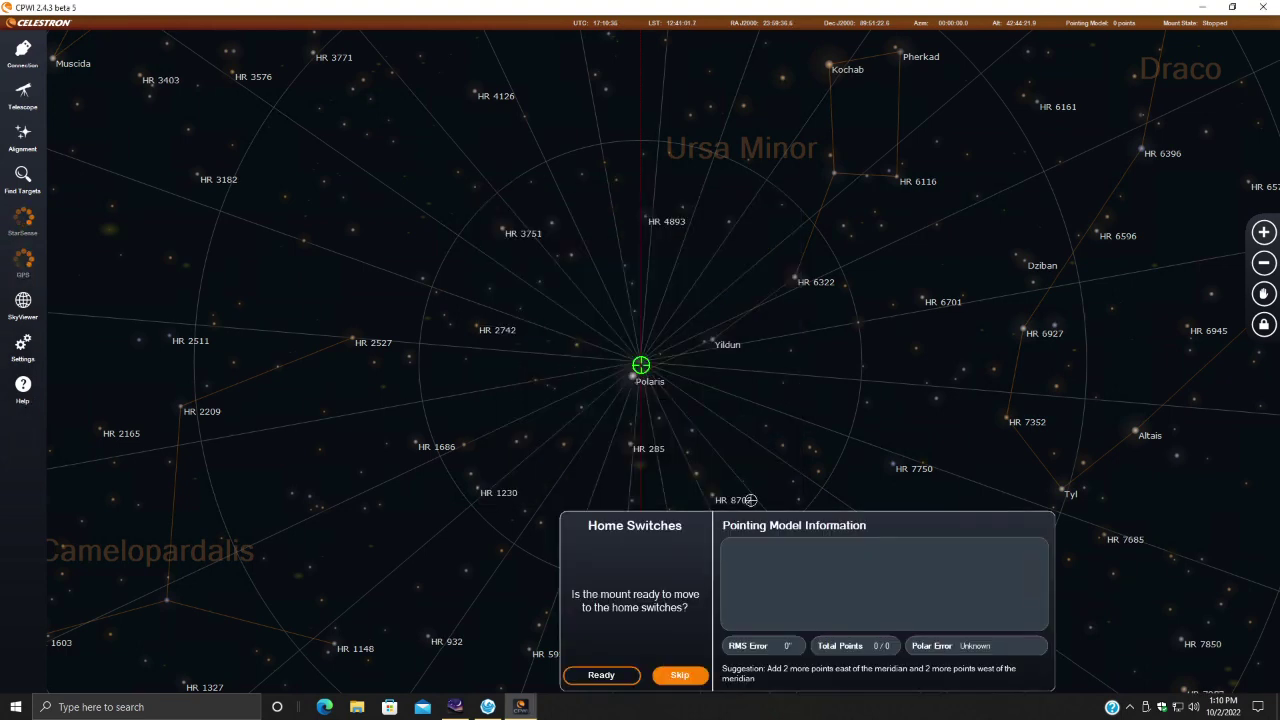
pyautogui.click(697, 669)
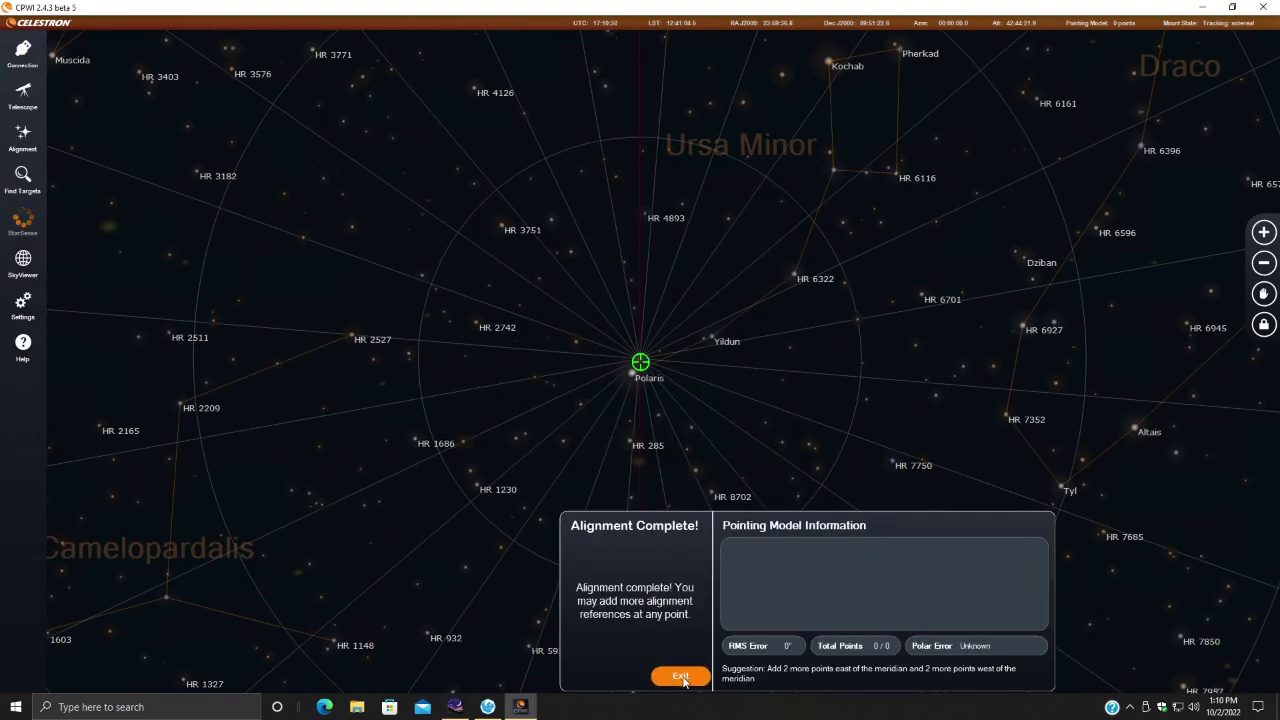
pyautogui.click(678, 677)
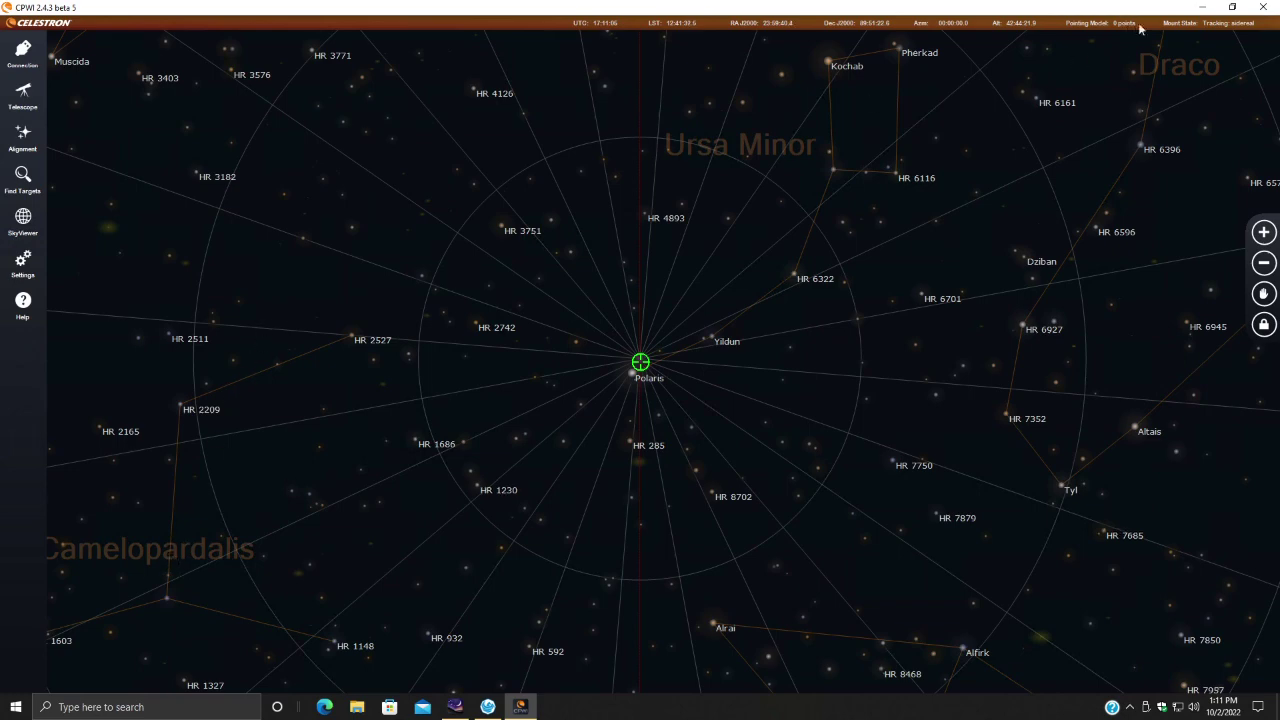
# Minimize CPWI and launch N.I.N.A. with the DS62 CGX AR102 Session profile
pyautogui.click(1208, 8)
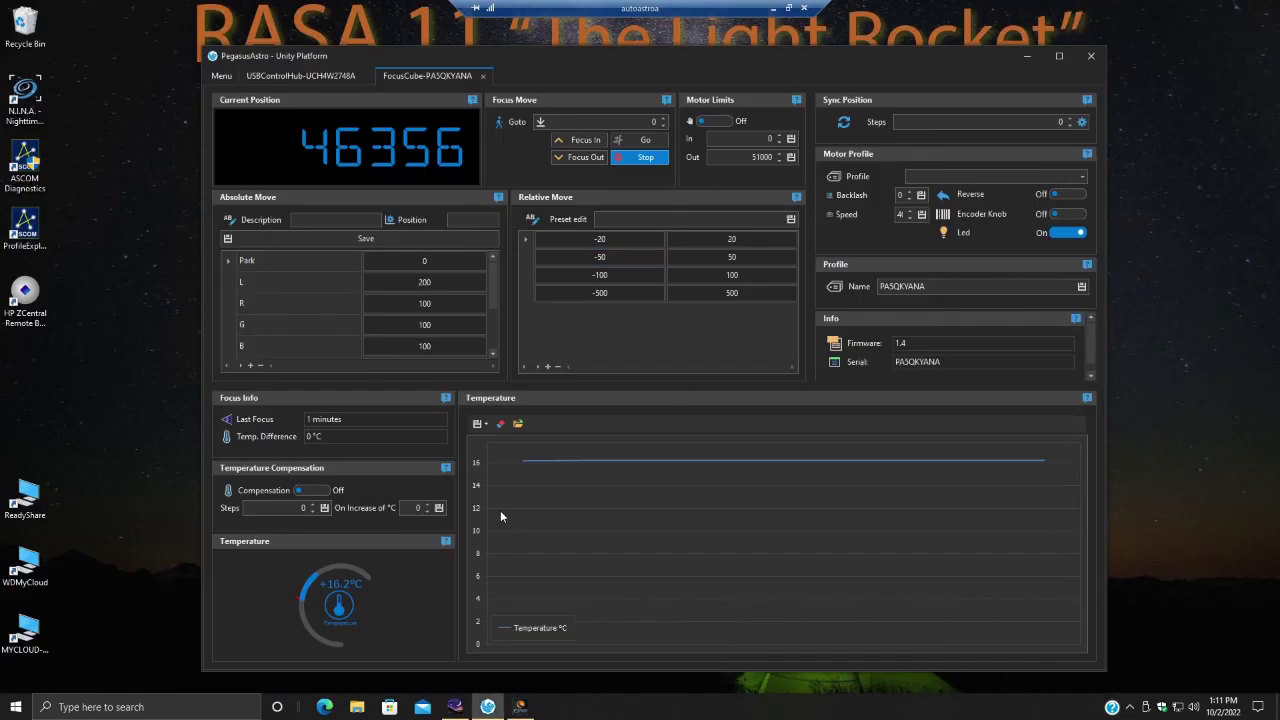
pyautogui.click(16, 707)
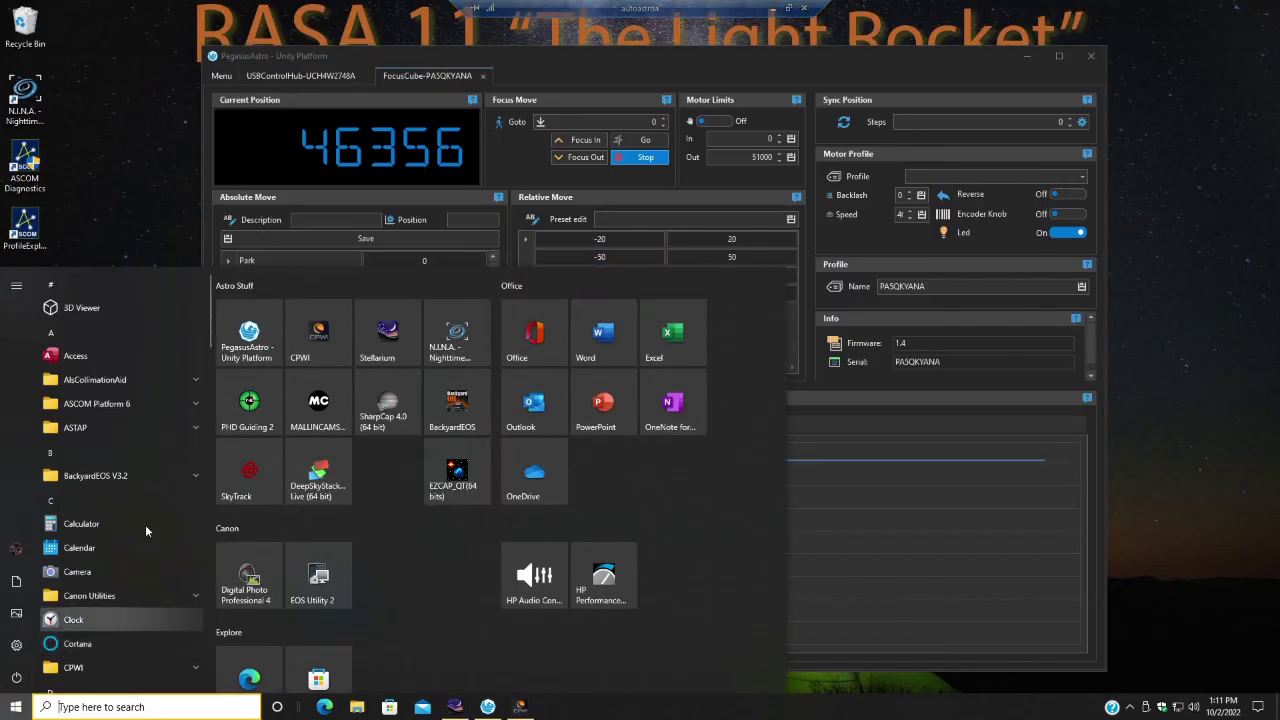
pyautogui.click(453, 345)
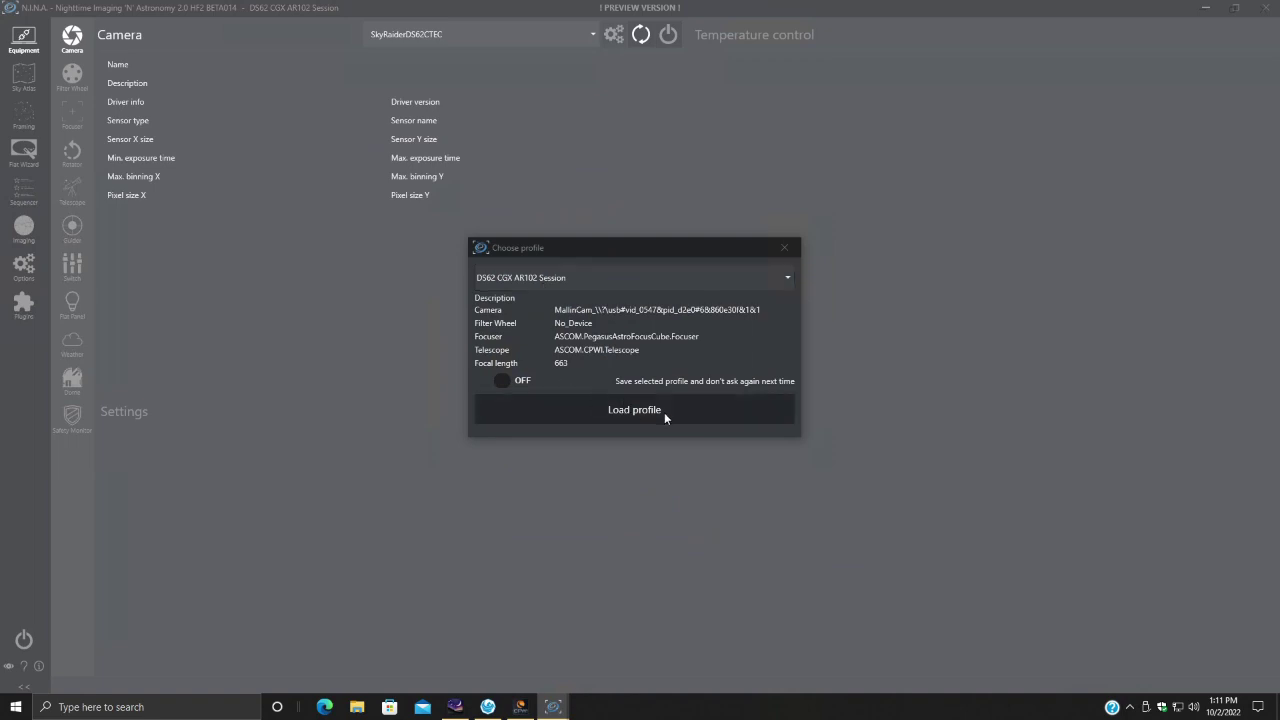
pyautogui.click(787, 279)
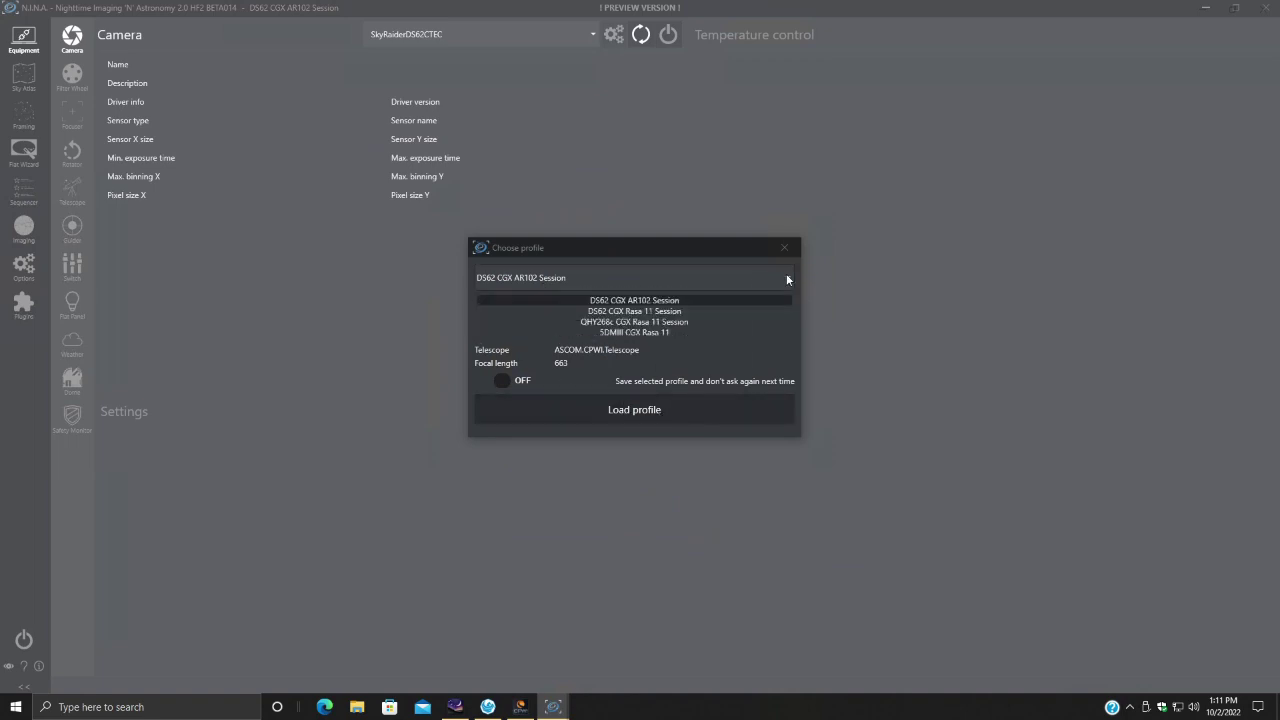
pyautogui.click(787, 279)
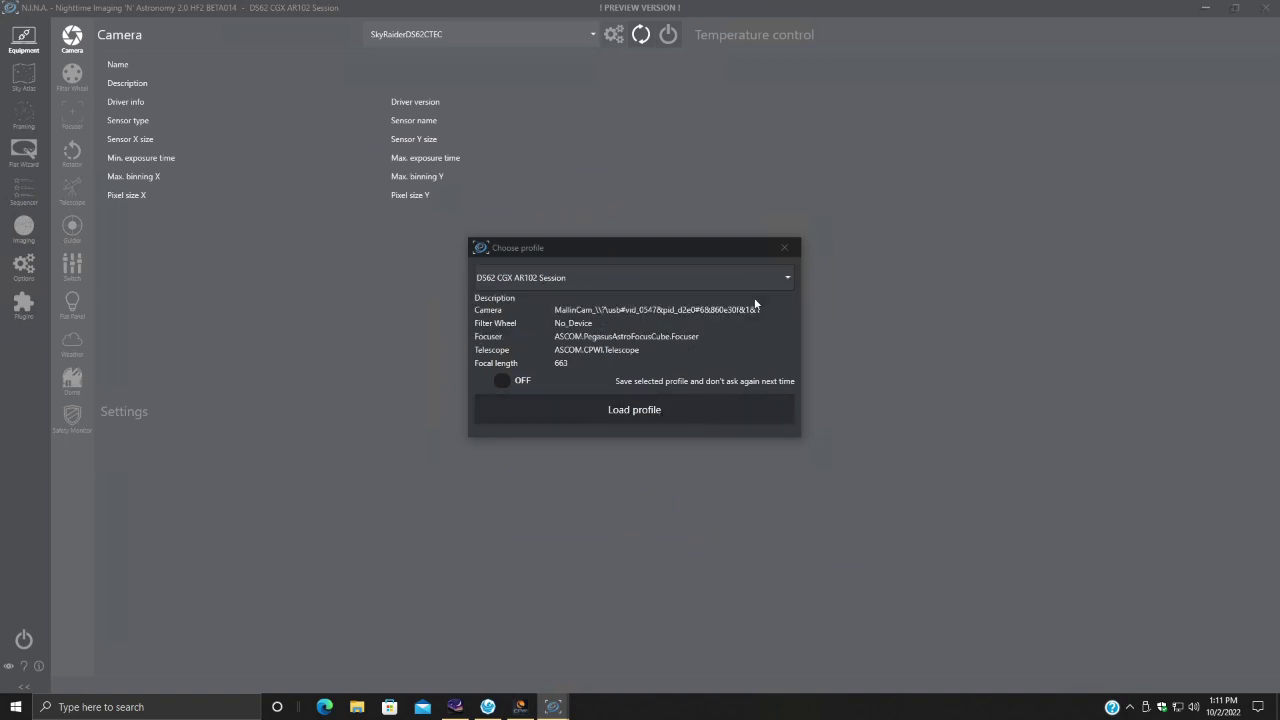
pyautogui.click(640, 412)
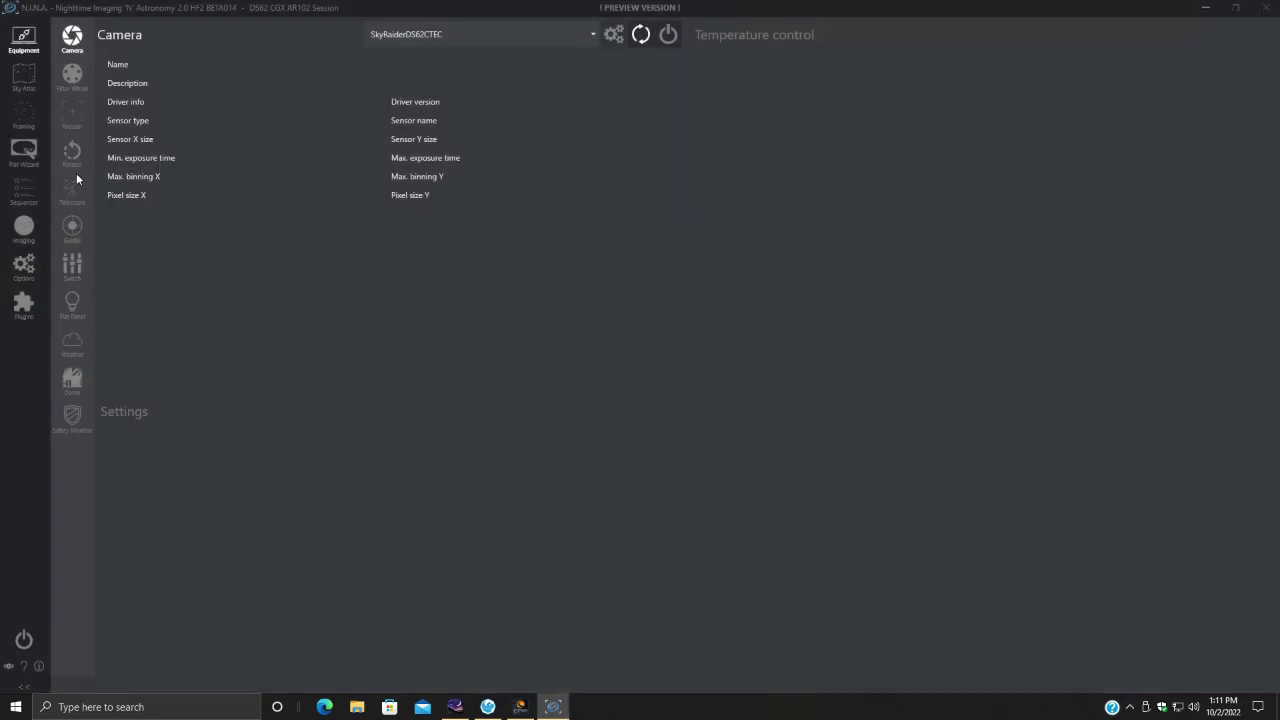
# In the general options, select SkyAtlasImageRepository as the Sky Atlas image folder and FramingAssistantCache as the Sky Survey cache folder under D:\NINA Data
pyautogui.click(24, 264)
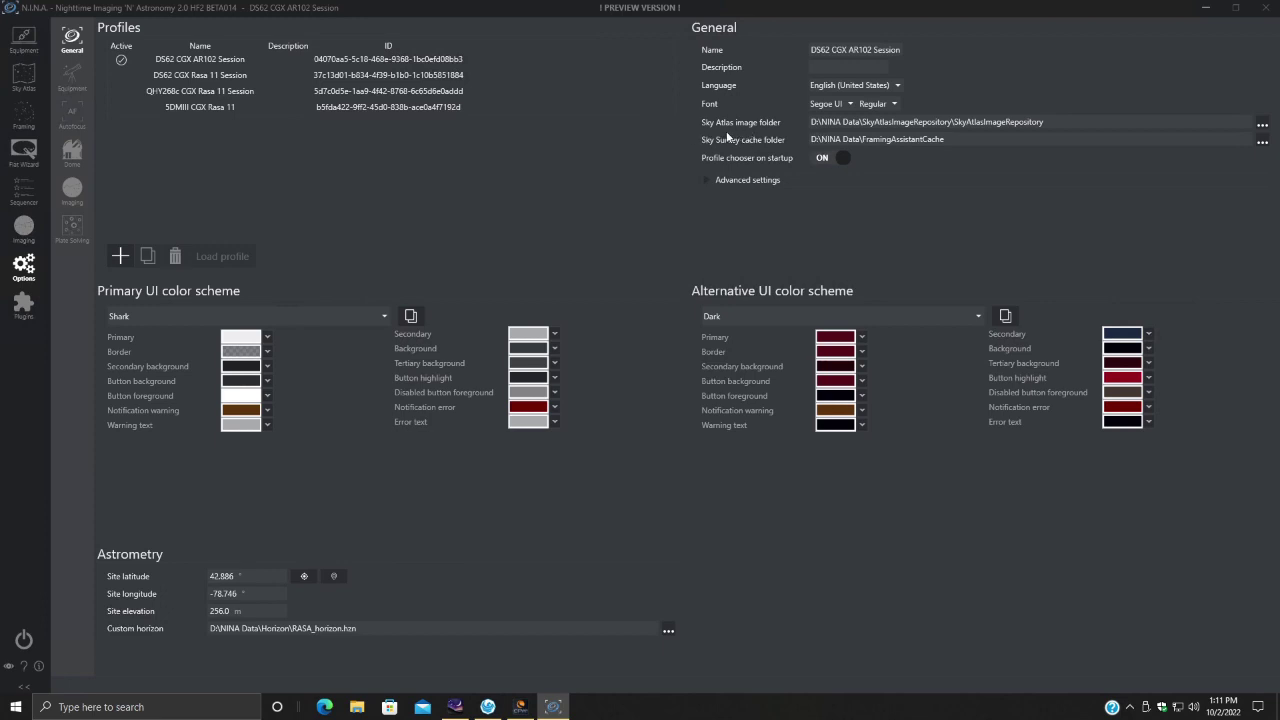
pyautogui.click(1262, 126)
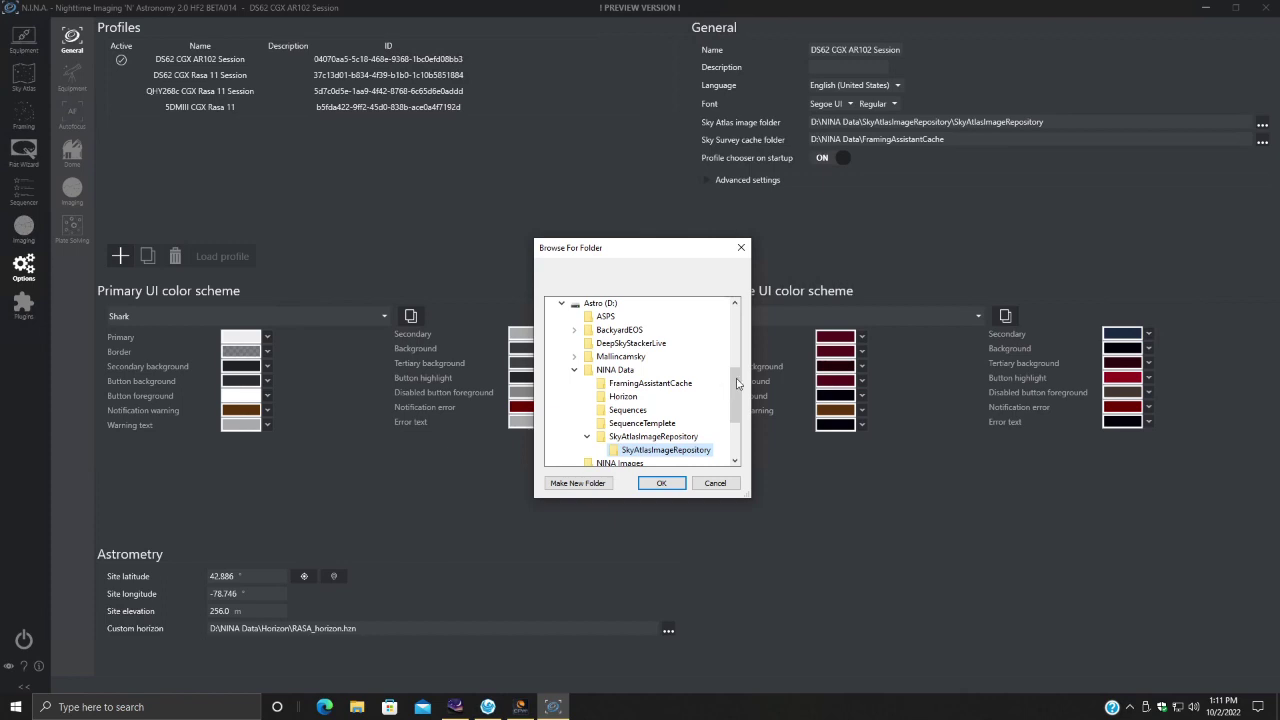
pyautogui.scroll(-1, 740, 388)
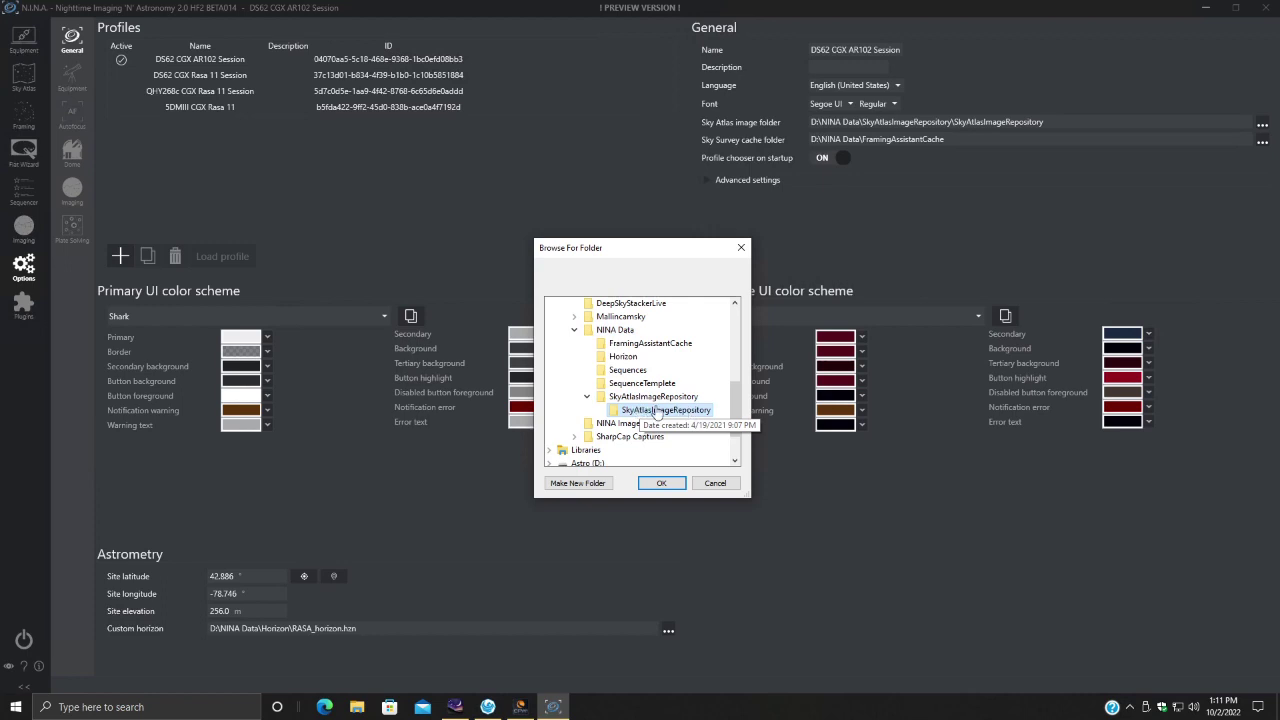
pyautogui.click(663, 485)
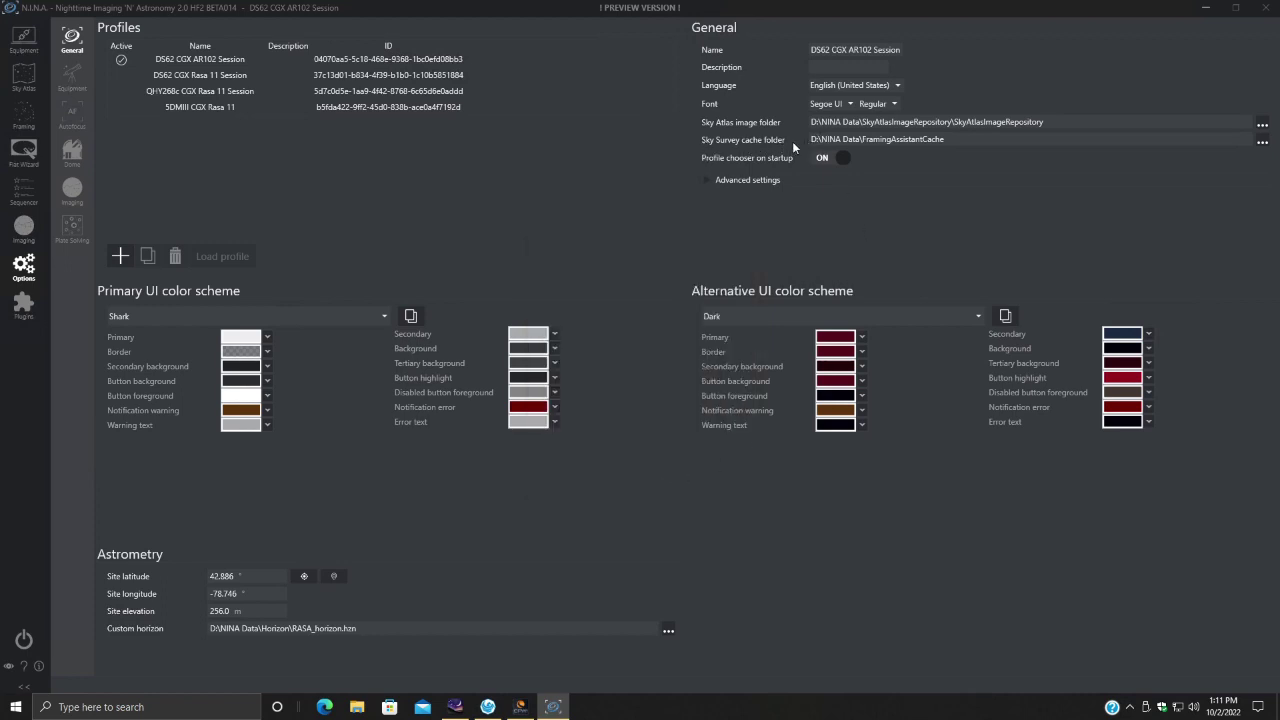
pyautogui.click(1262, 142)
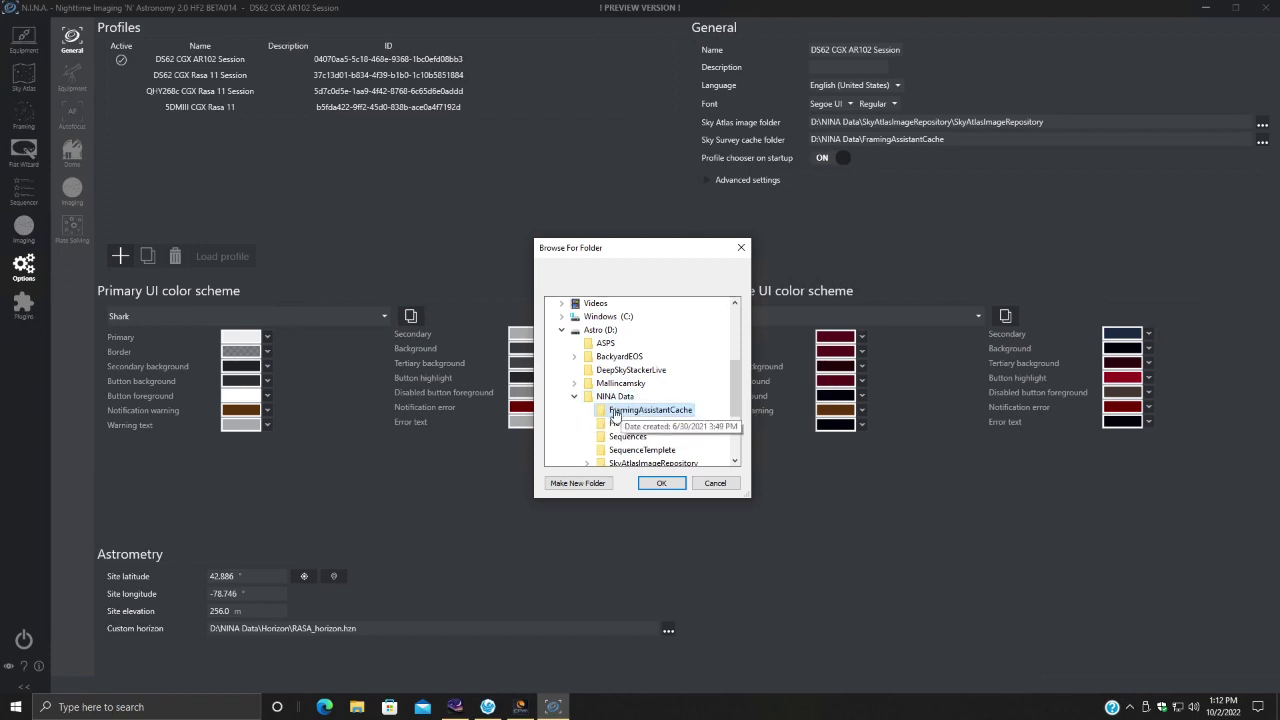
pyautogui.click(660, 481)
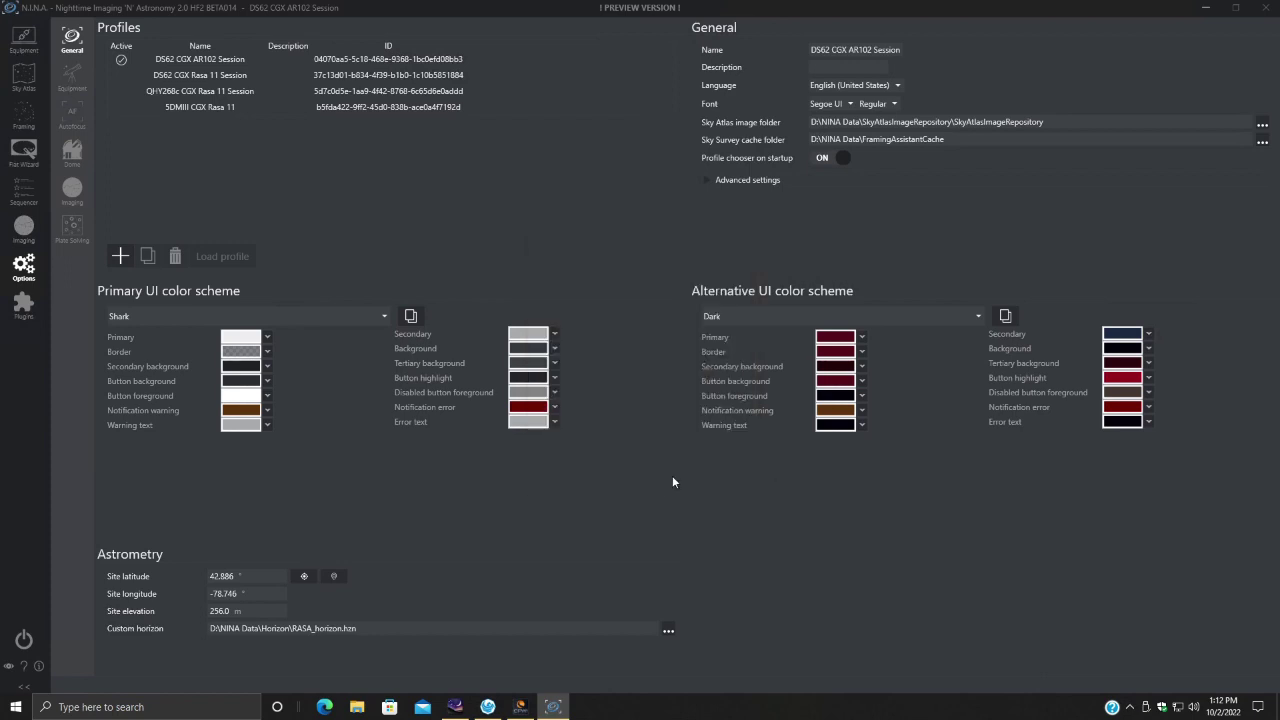
# Review the advanced general settings and the camera, telescope, weather and planetarium settings in the equipment options
pyautogui.click(708, 180)
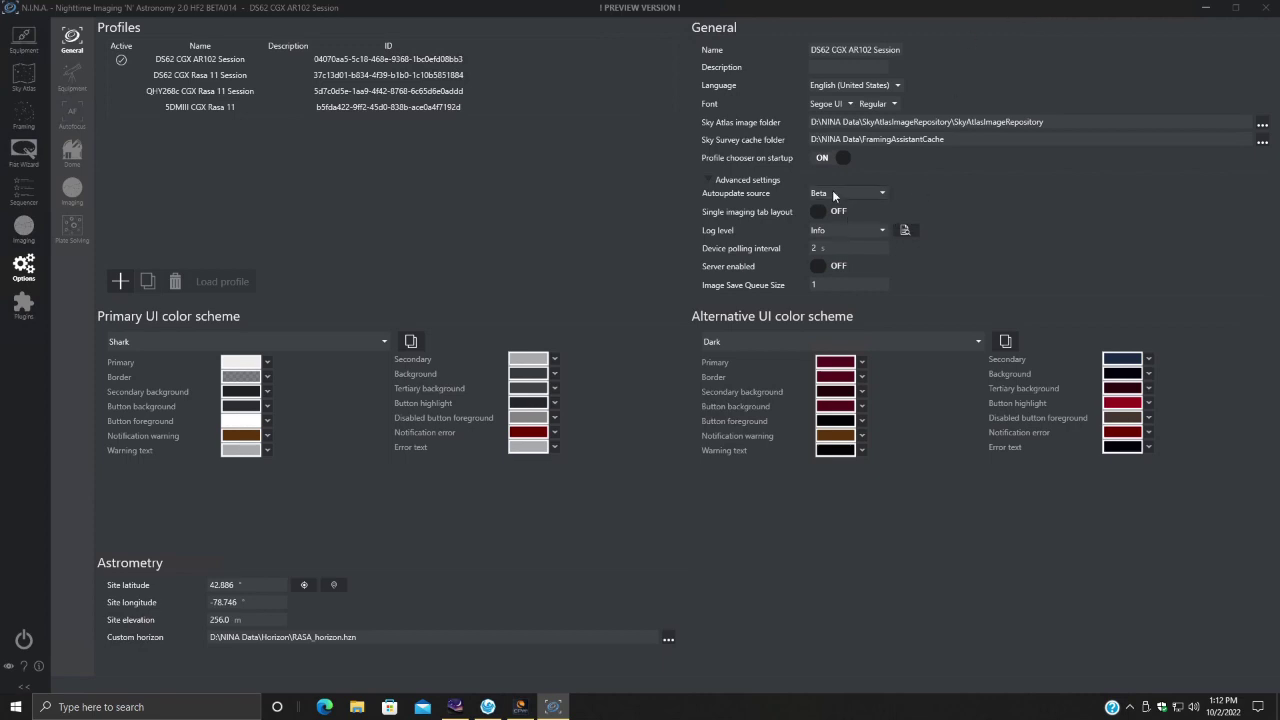
pyautogui.click(755, 182)
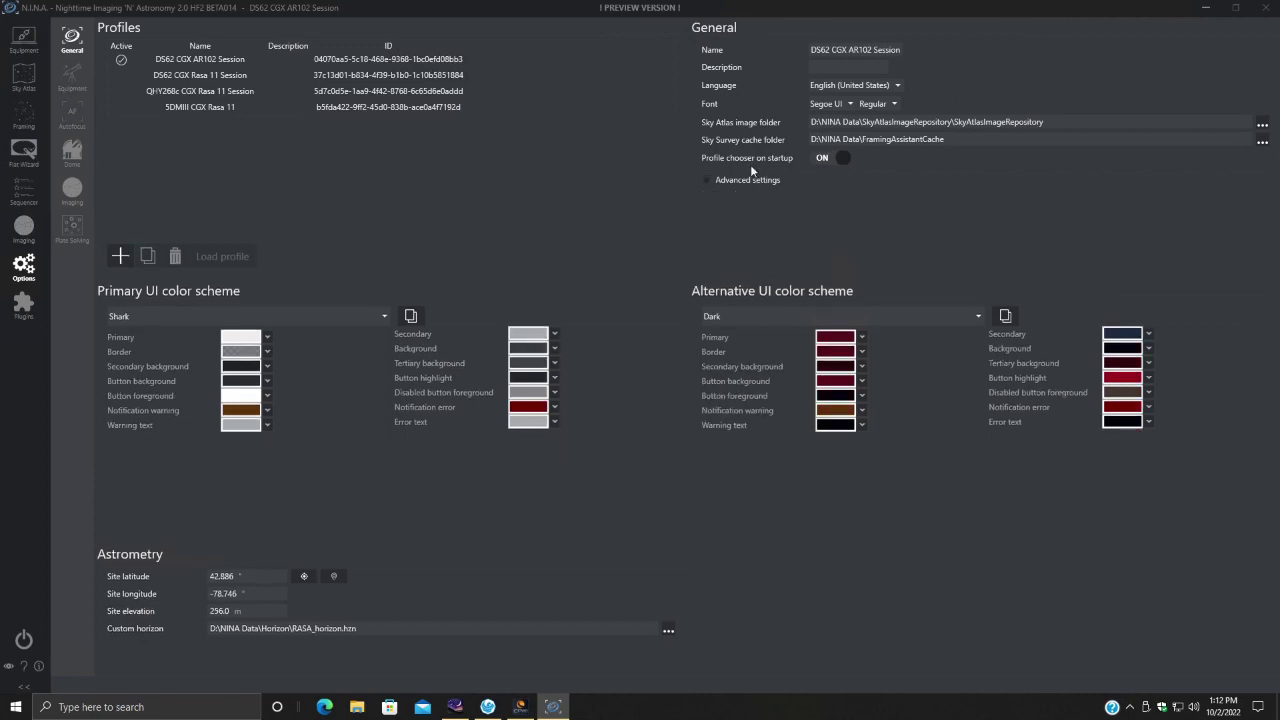
pyautogui.click(75, 82)
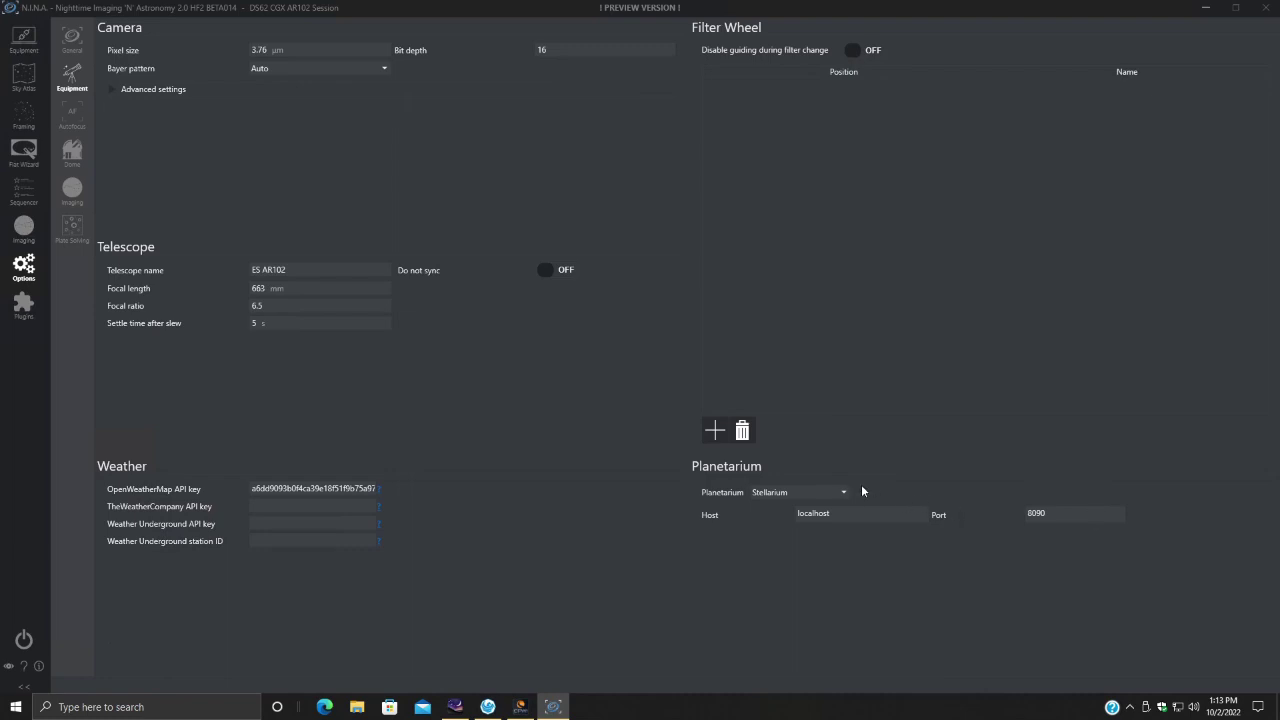
# Review the autofocus options, including initial offset steps, step size, exposure time, settle time, crop ratios and backlash compensation
pyautogui.click(72, 118)
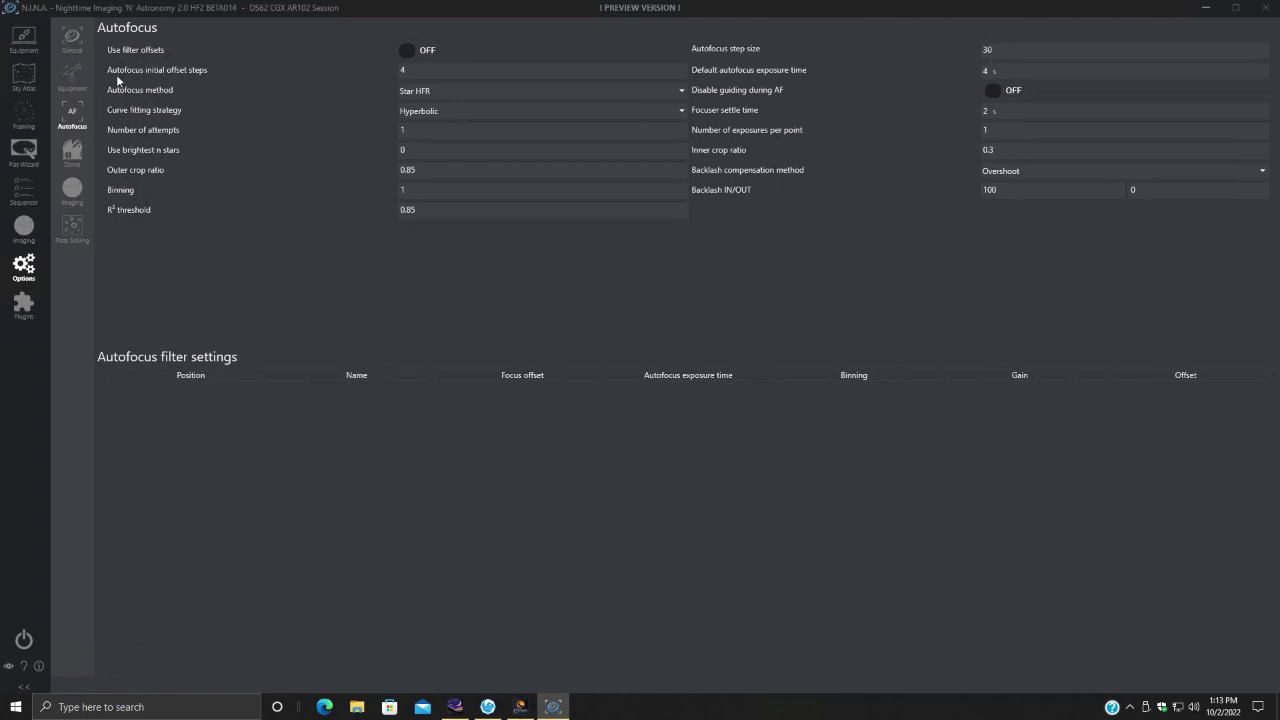
pyautogui.moveTo(151, 81)
pyautogui.moveTo(776, 91)
pyautogui.moveTo(756, 134)
pyautogui.moveTo(142, 155)
pyautogui.moveTo(1057, 172)
pyautogui.moveTo(996, 171)
pyautogui.click(995, 192)
# Check the imaging options, browse the available and installed plugins, and show the Hocus Focus plugin's settings
pyautogui.click(72, 190)
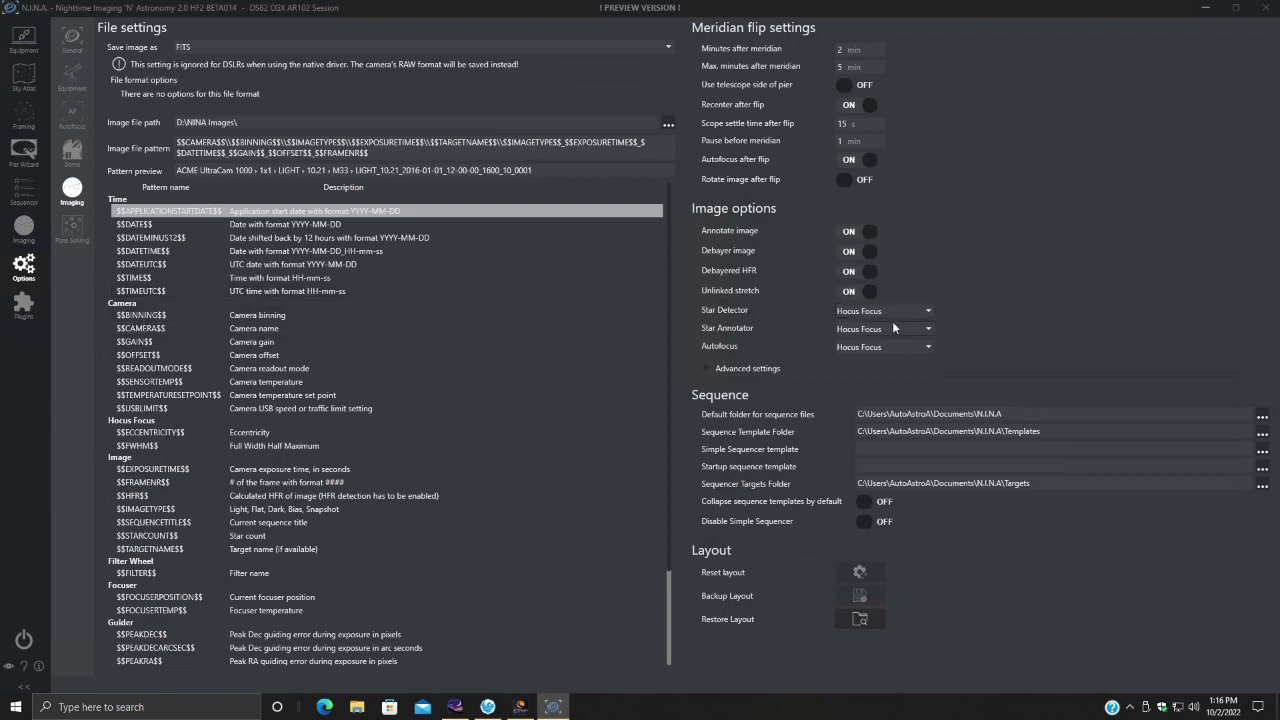
pyautogui.click(20, 307)
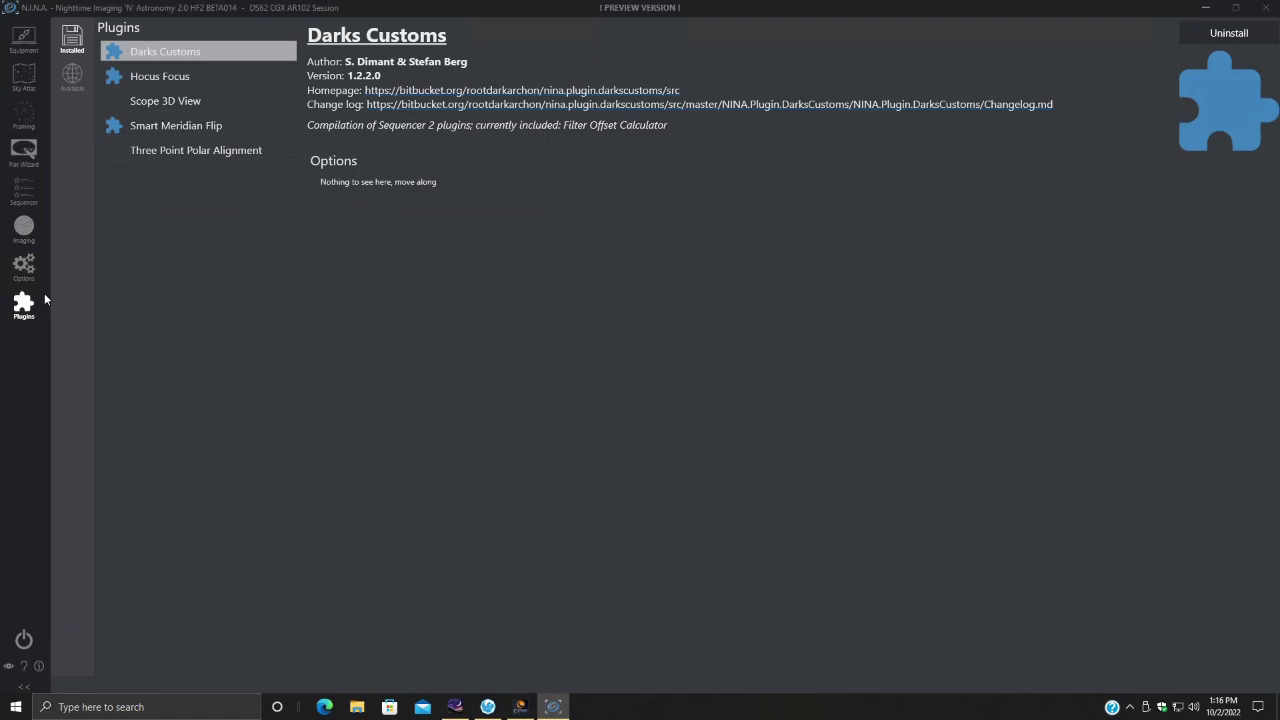
pyautogui.click(70, 78)
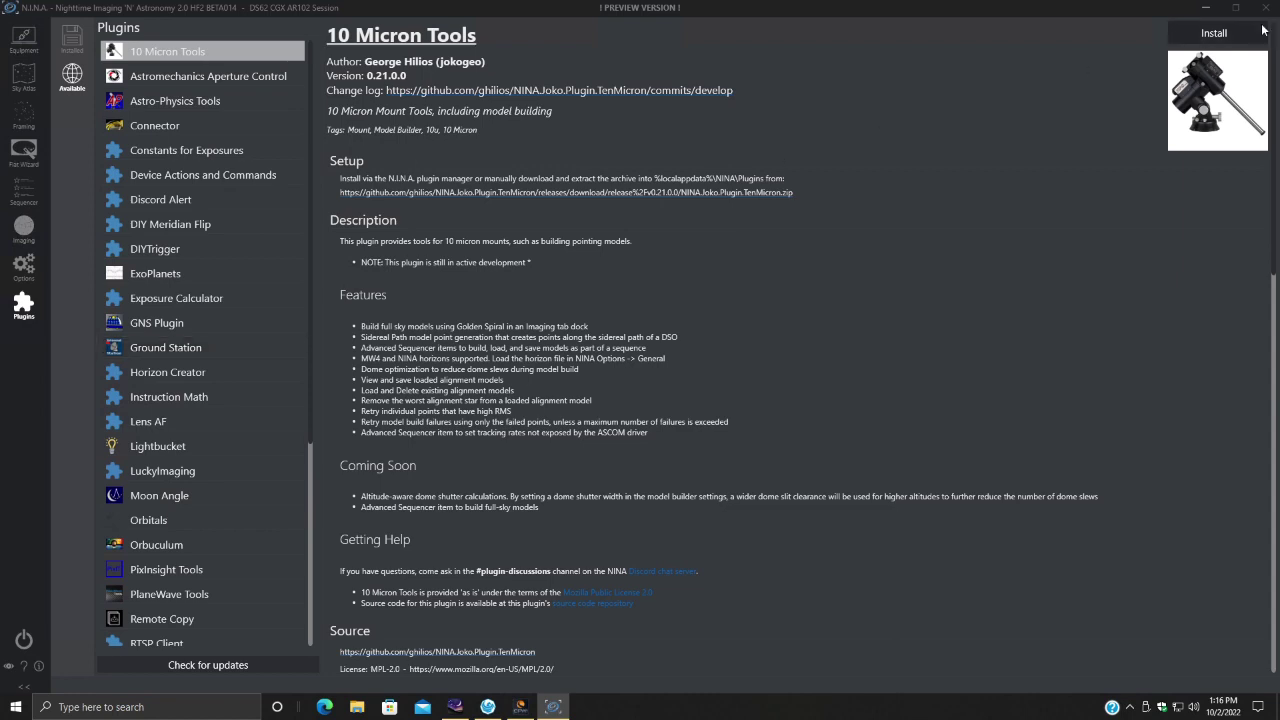
pyautogui.click(69, 40)
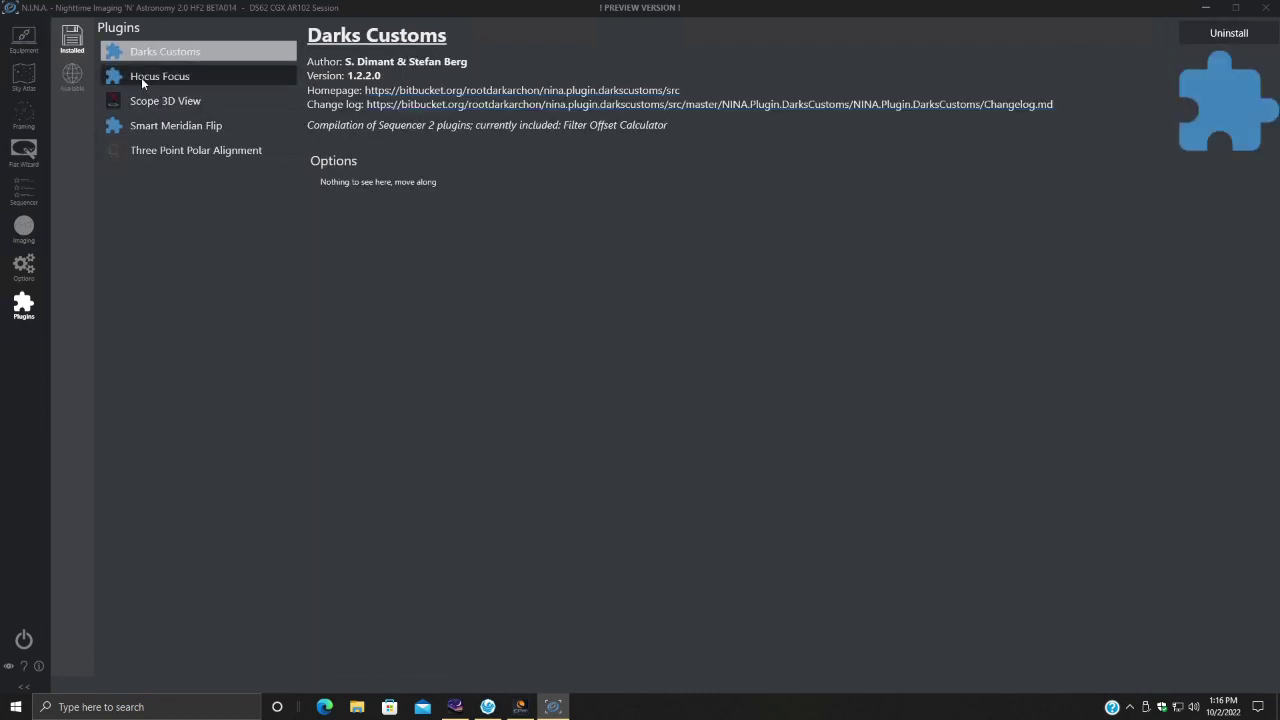
pyautogui.click(141, 77)
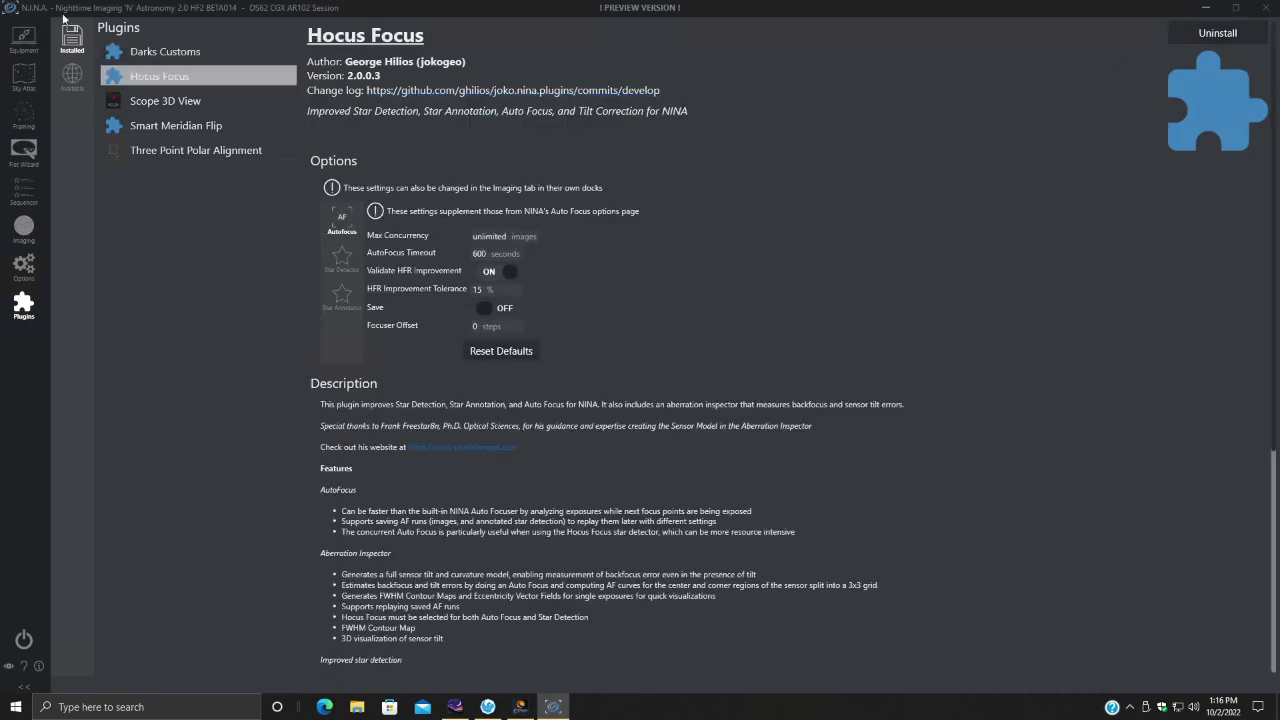
# Return to the imaging options and examine the advanced image settings for stretch, black clipping, star sensitivity and noise reduction
pyautogui.click(24, 264)
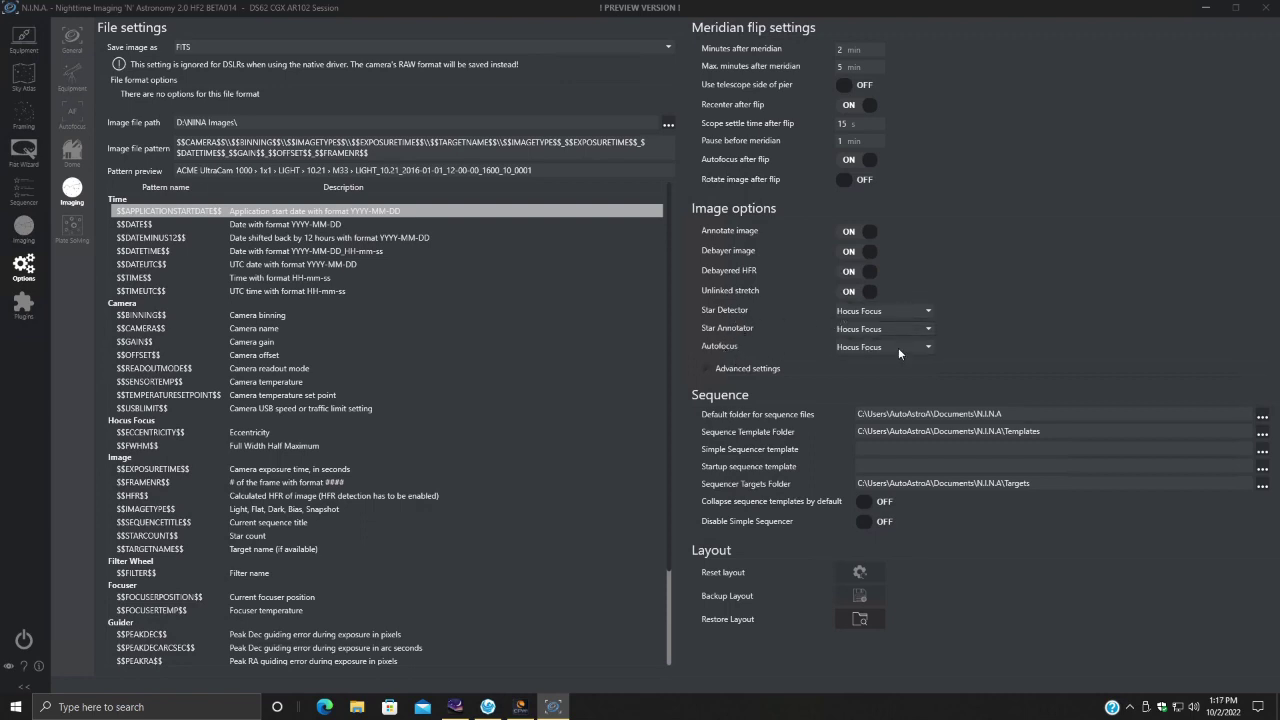
pyautogui.click(709, 368)
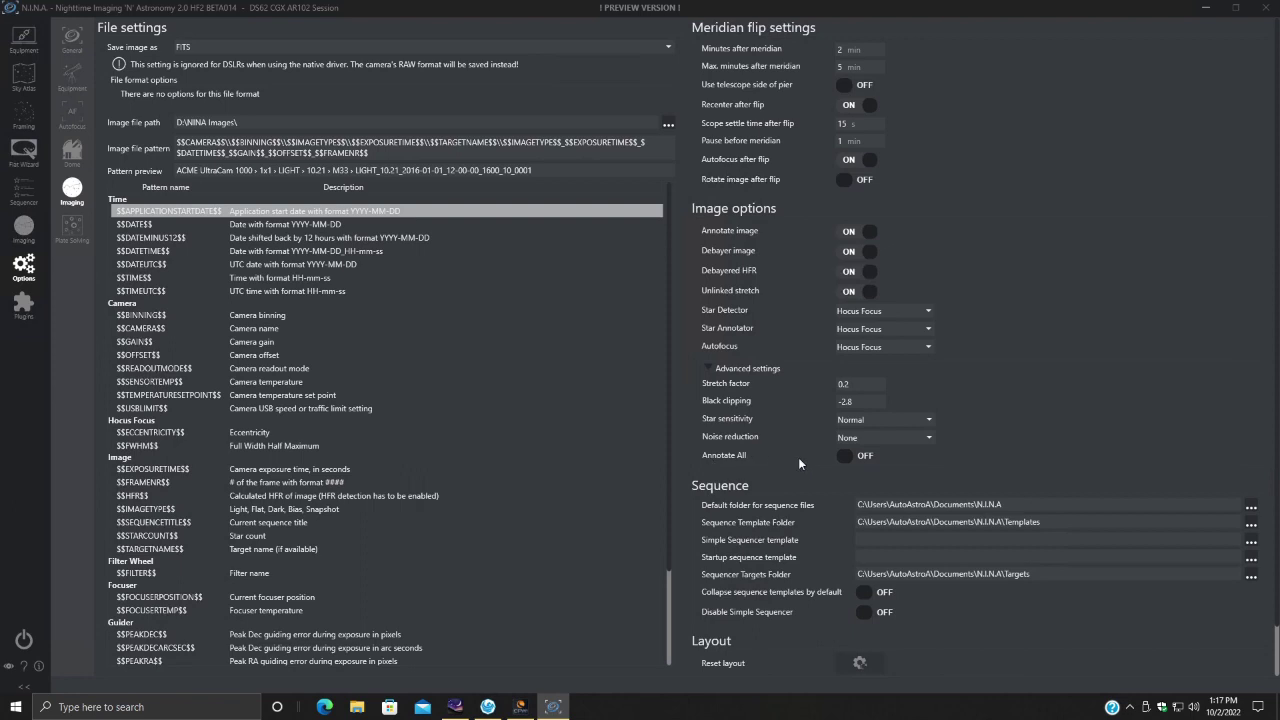
pyautogui.click(709, 368)
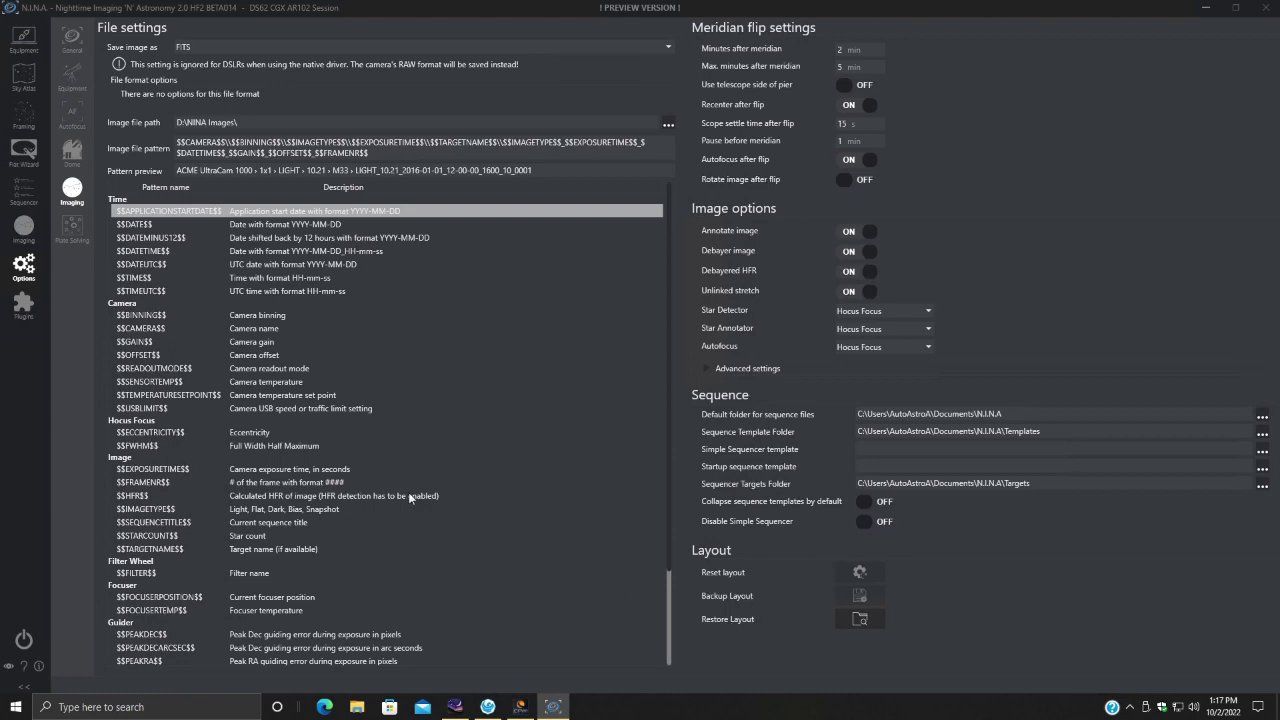
# Review the plate solving options and inspect the local plate solver and ASTAP settings
pyautogui.click(72, 228)
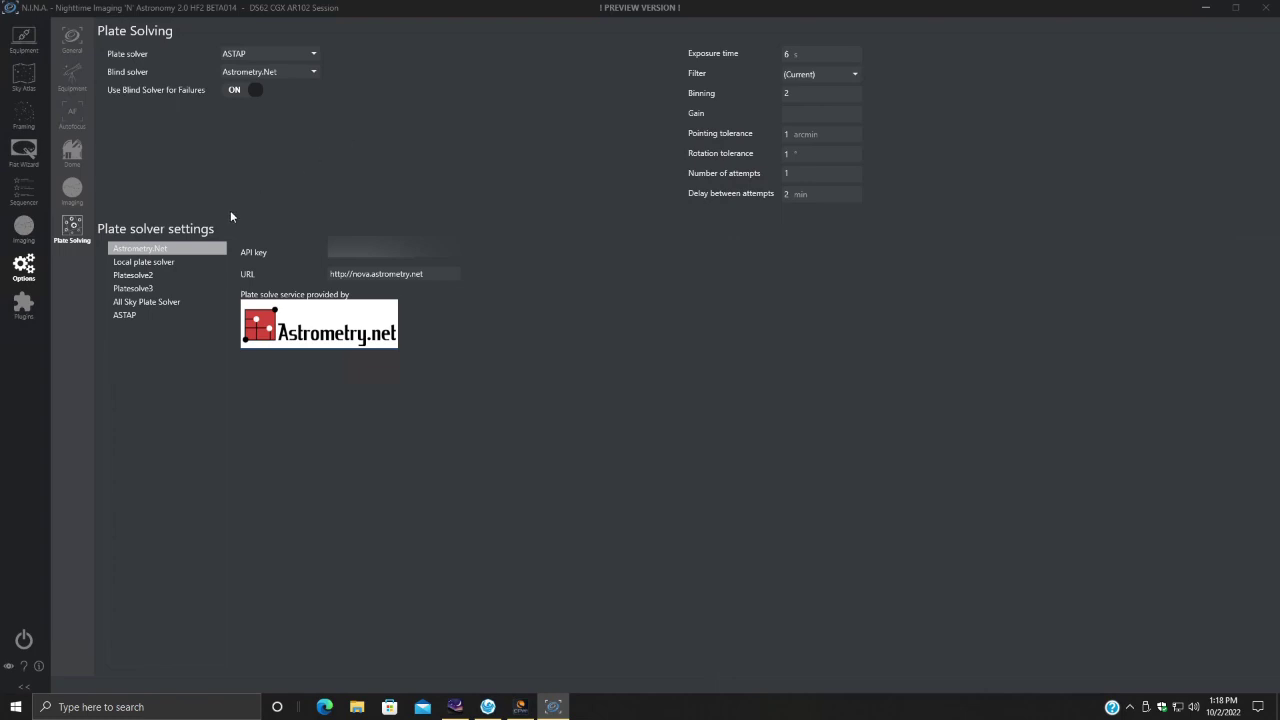
pyautogui.click(126, 264)
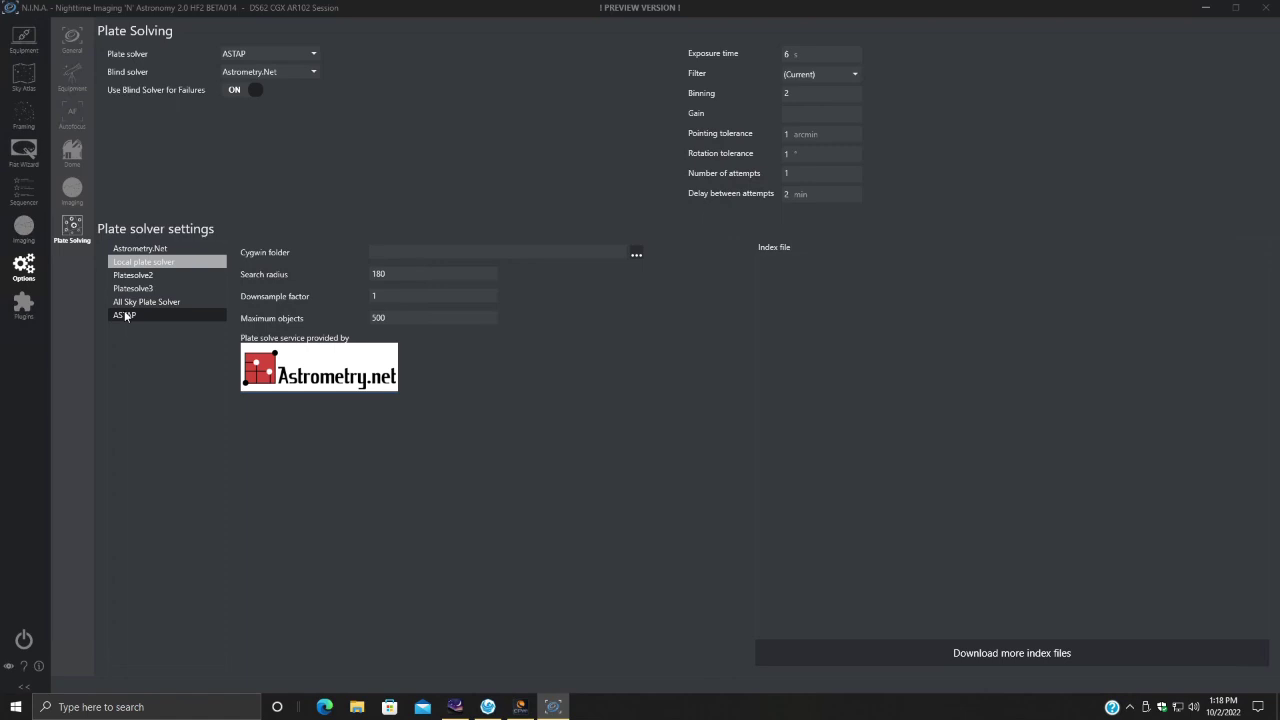
pyautogui.click(124, 316)
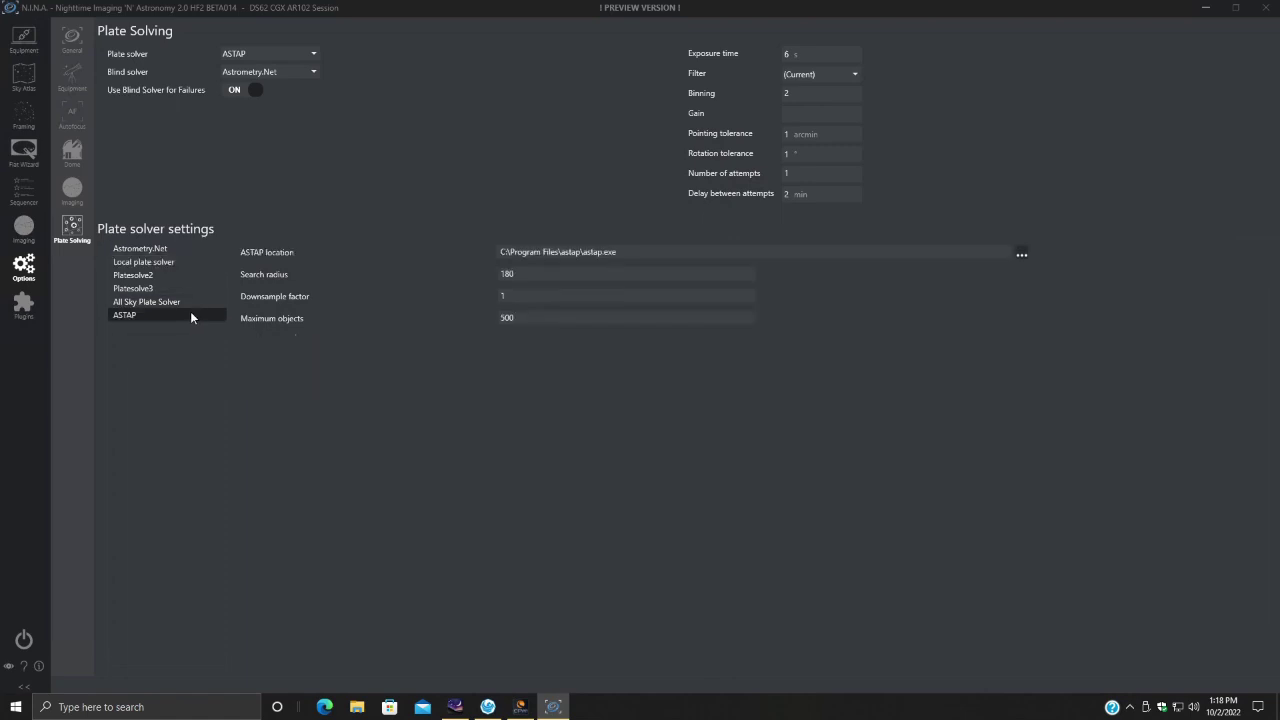
pyautogui.click(124, 316)
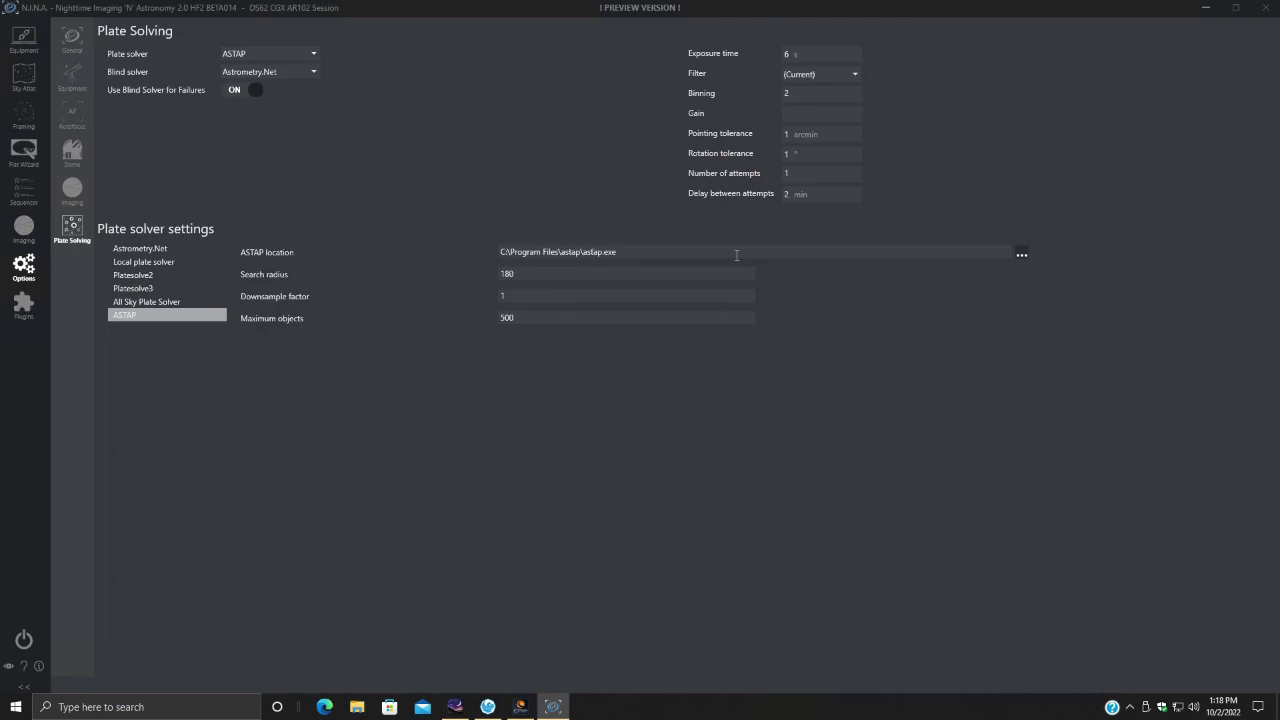
# Set the ASTAP location to astap.exe in C:\Program Files\astap
pyautogui.click(1022, 256)
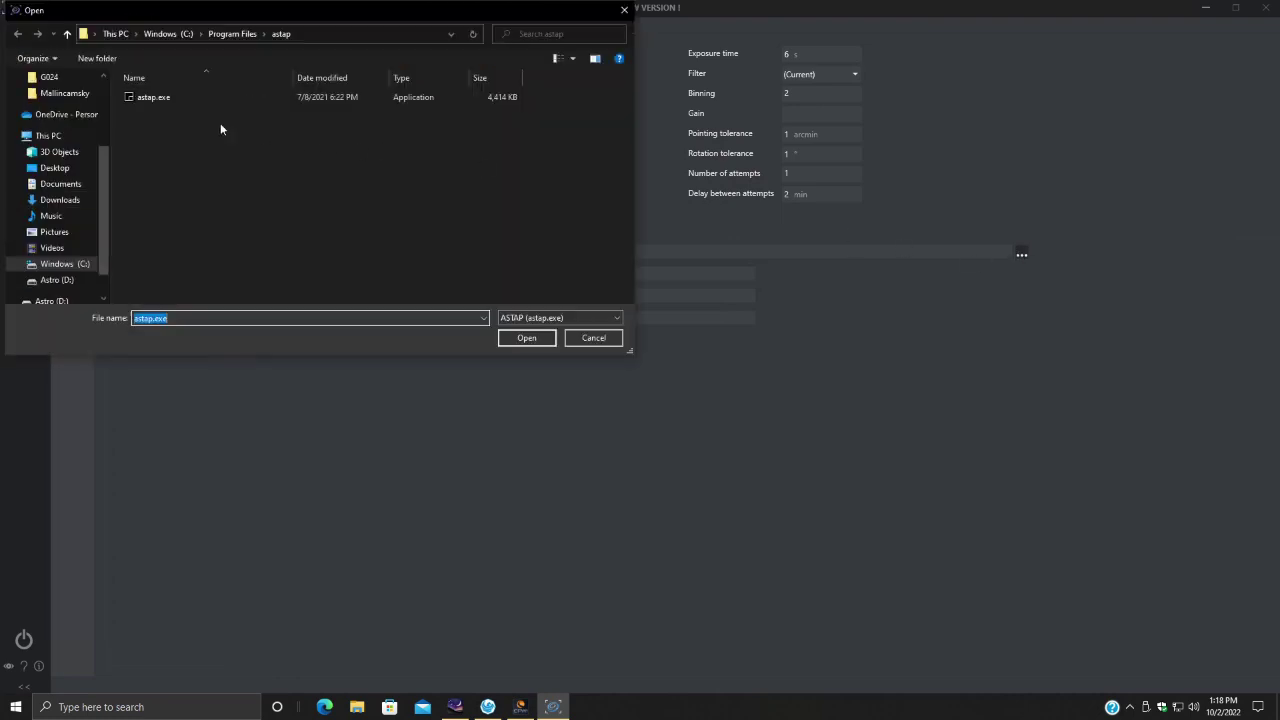
pyautogui.click(163, 97)
pyautogui.click(524, 338)
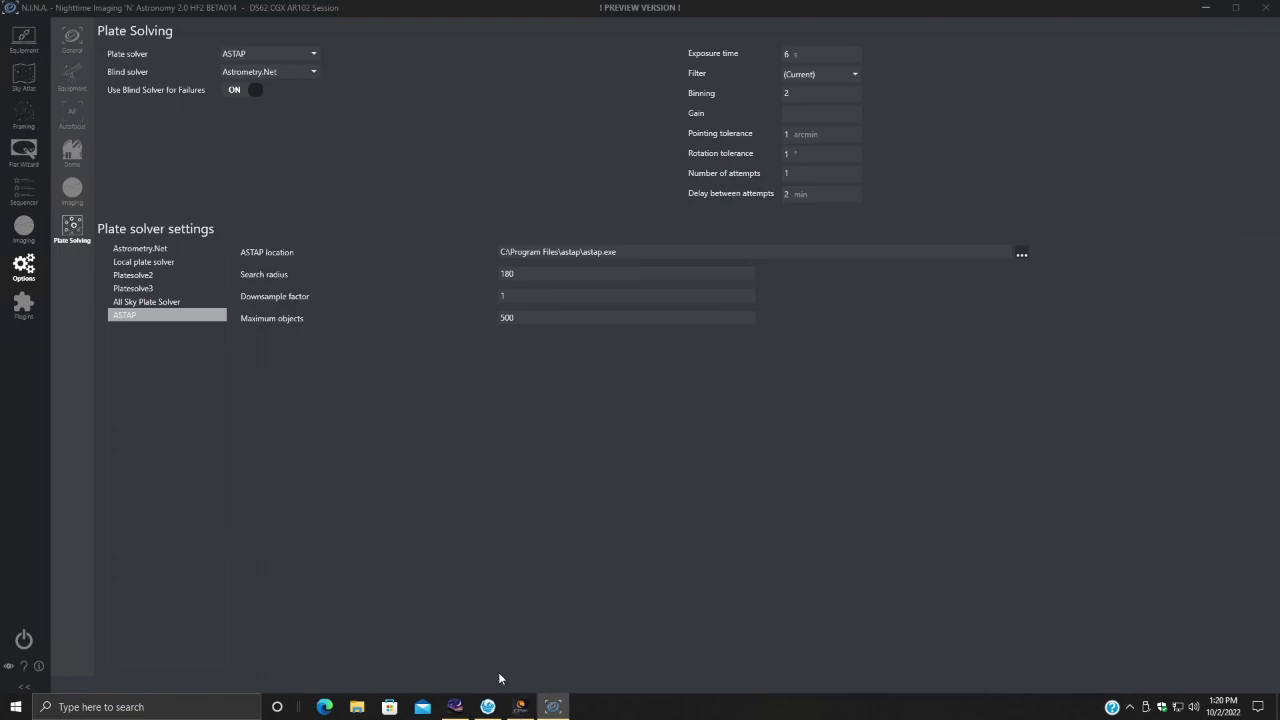
# Connect the SkyRaiderDS62CTEC camera and the PegasusAstro FocusCube focuser
pyautogui.click(24, 39)
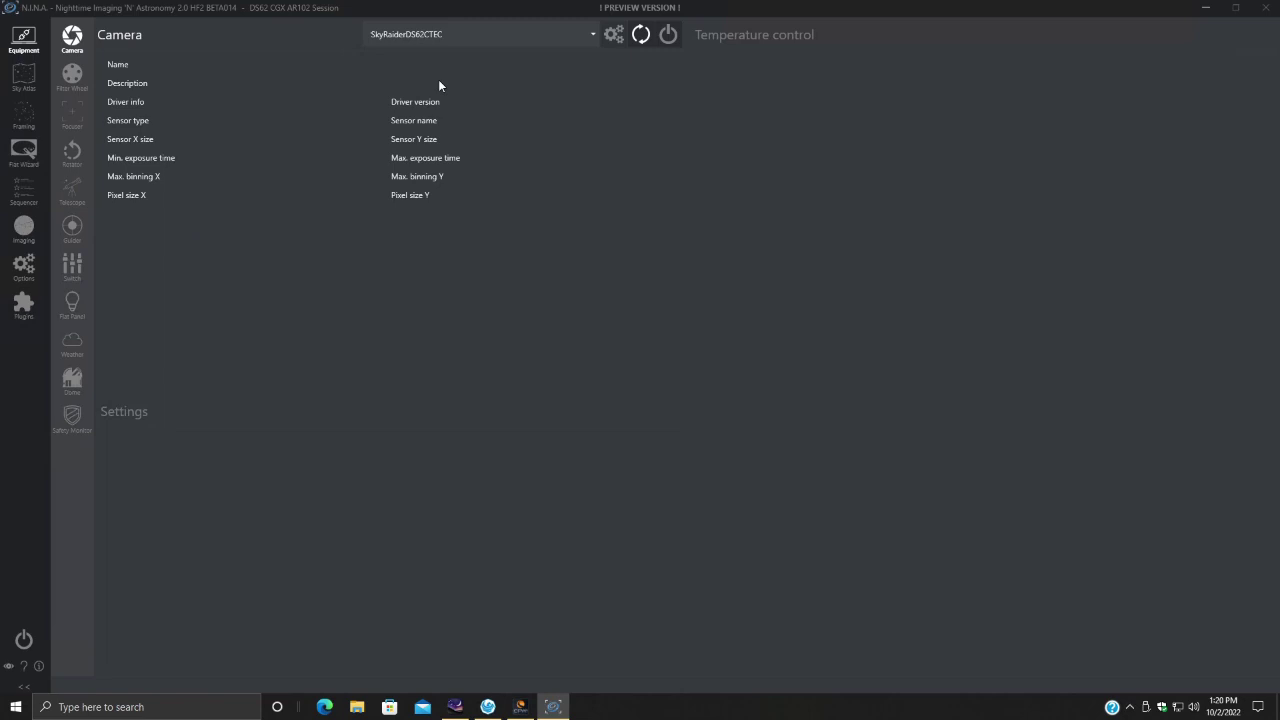
pyautogui.click(668, 35)
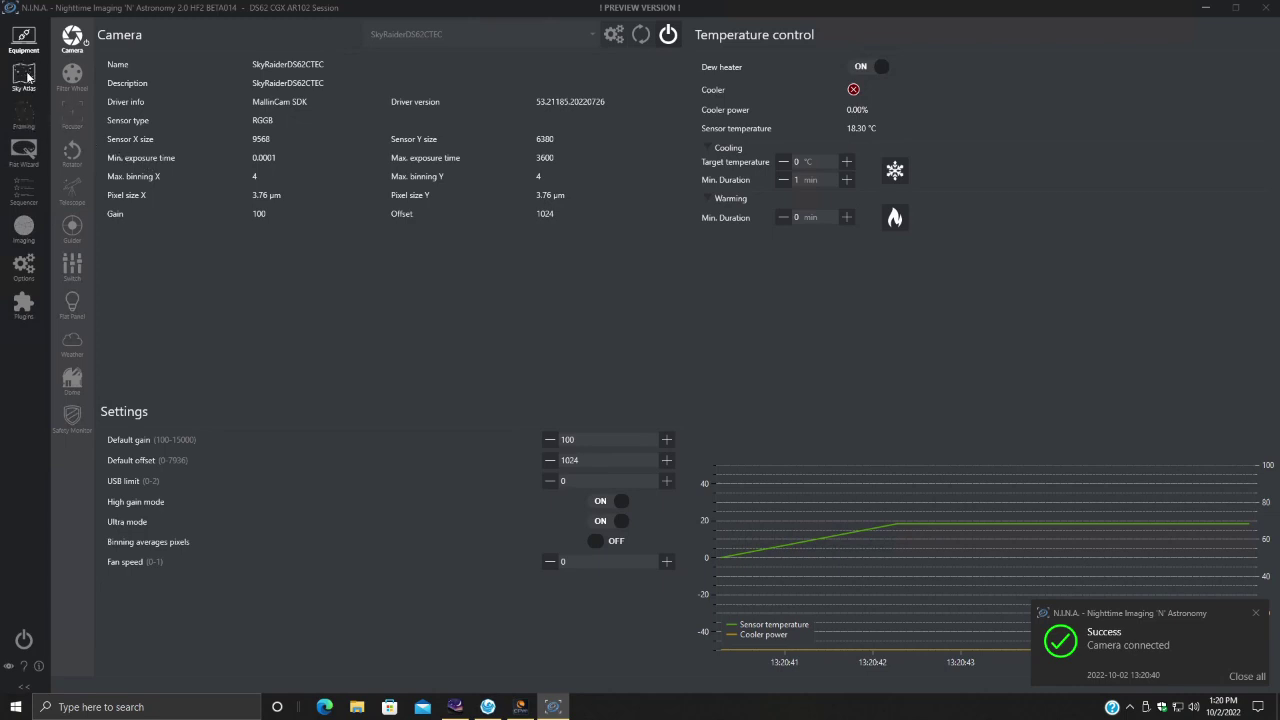
pyautogui.click(69, 125)
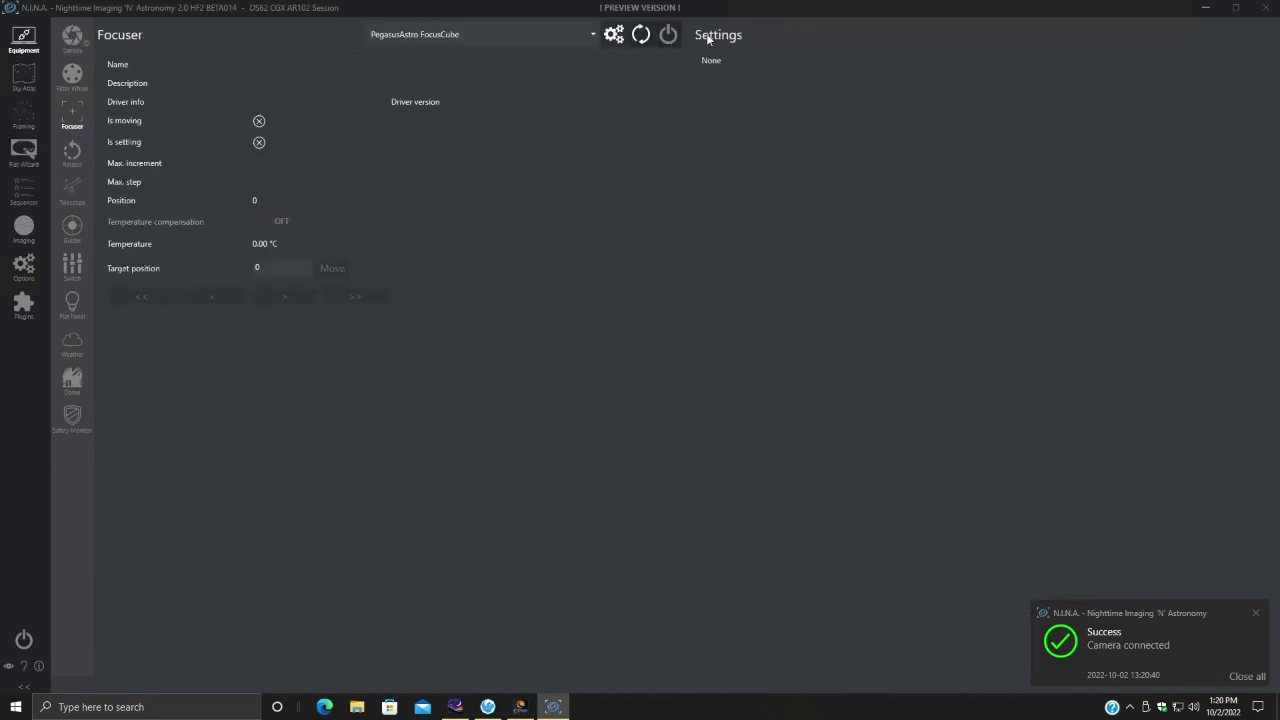
pyautogui.click(669, 35)
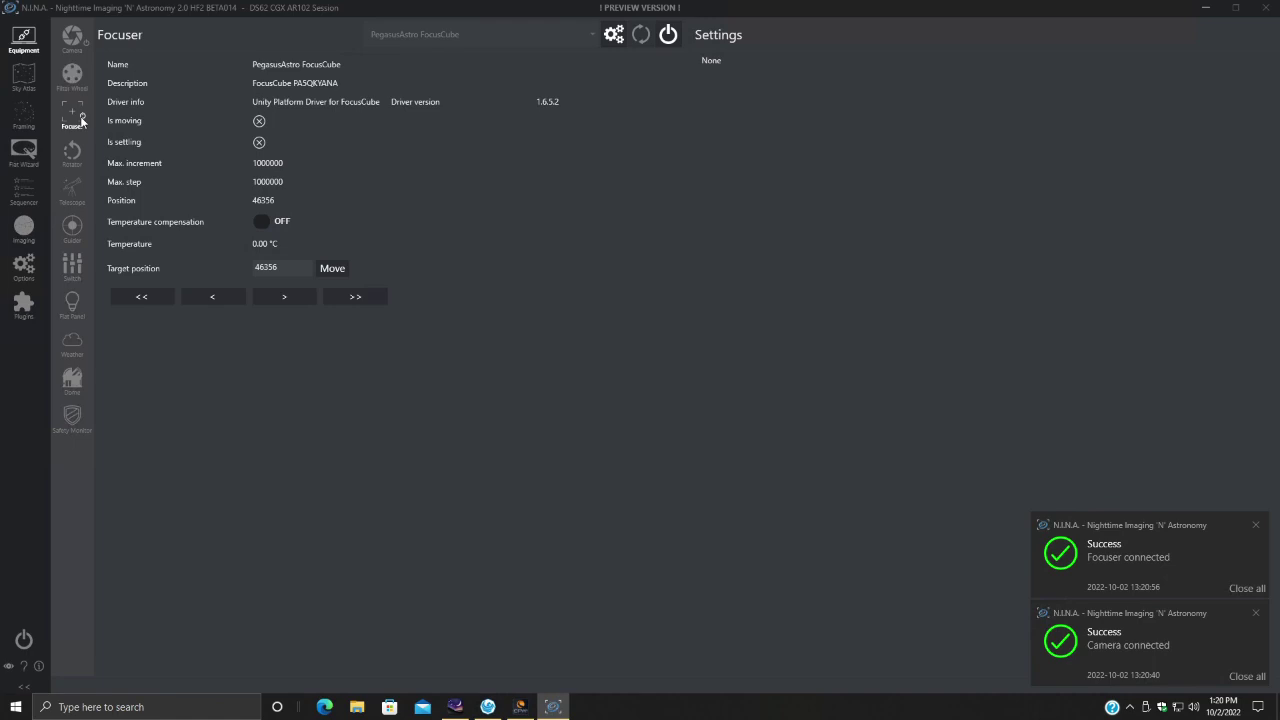
# Connect the CPWI telescope without synchronizing the site settings, and dismiss all connection notifications
pyautogui.click(82, 186)
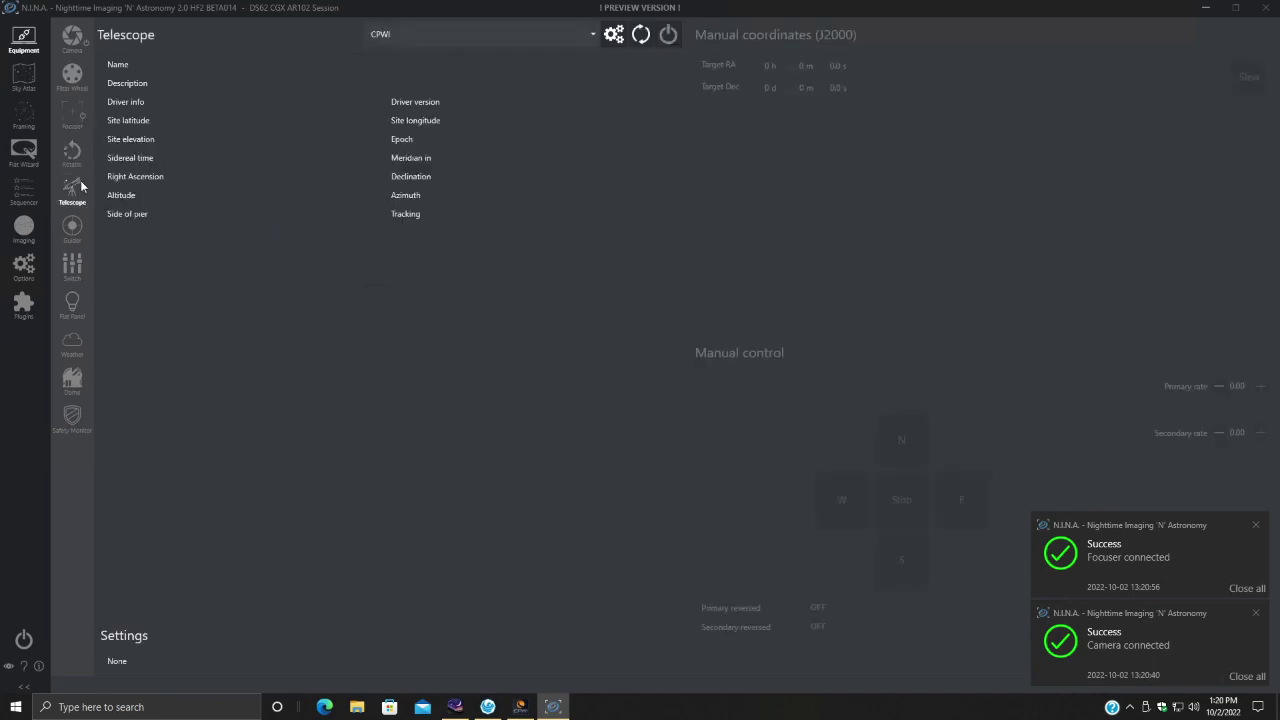
pyautogui.click(667, 34)
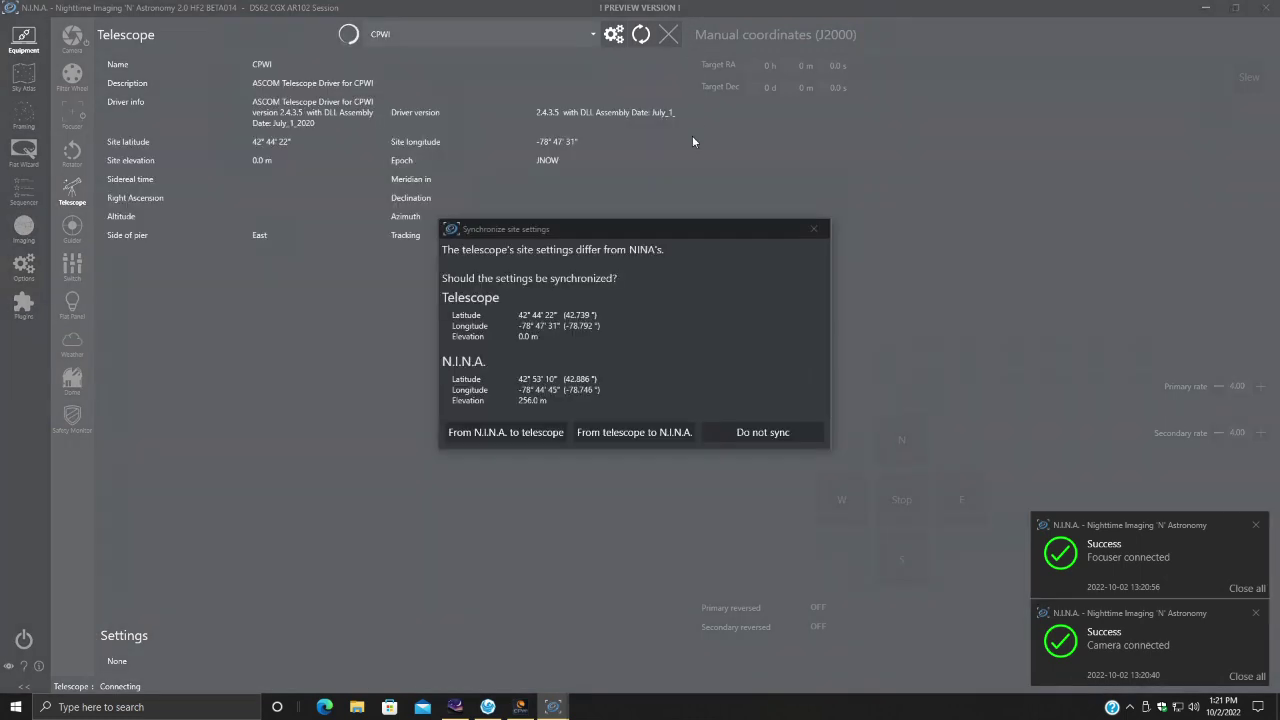
pyautogui.click(744, 434)
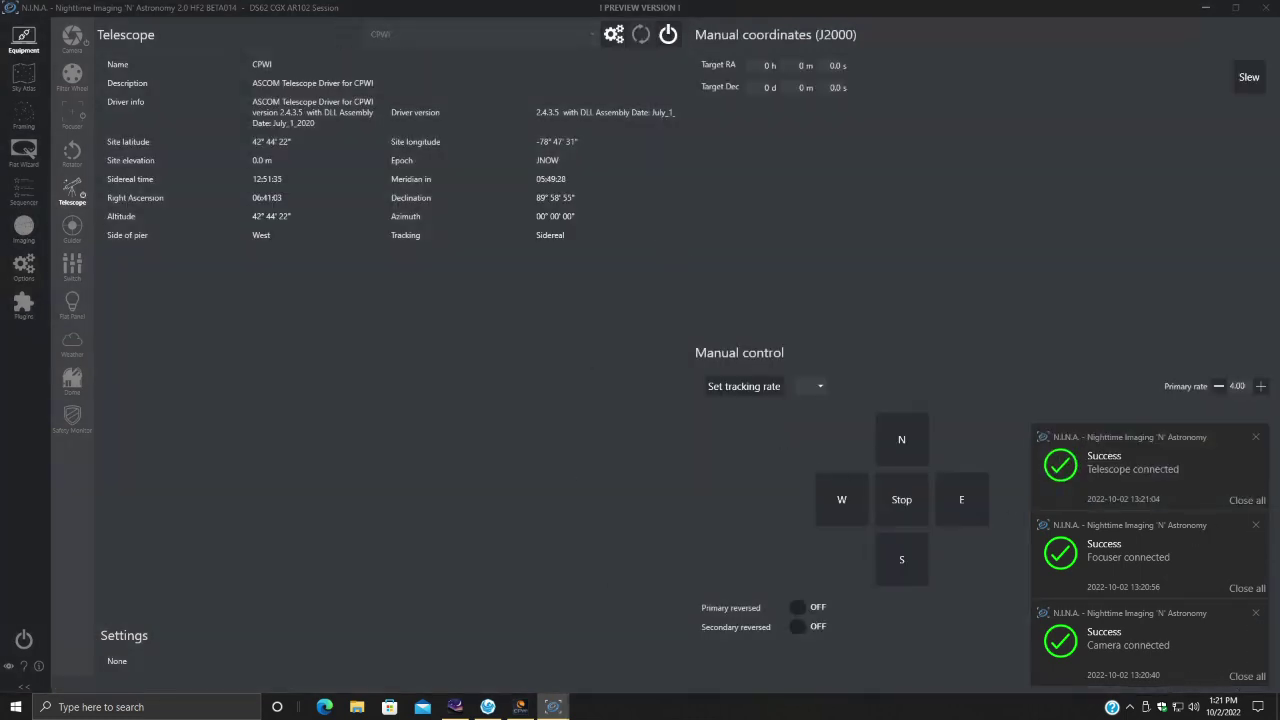
pyautogui.click(1247, 676)
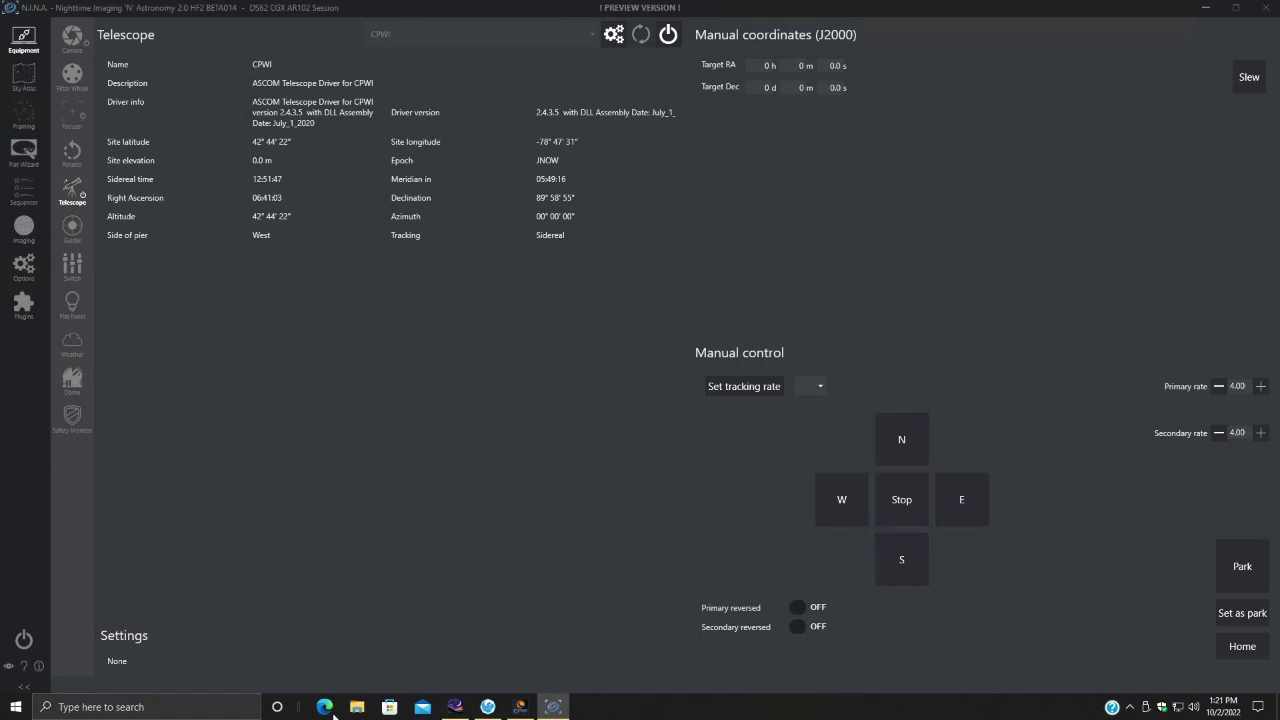
# Switch to Stellarium, select the Beehive Cluster (M 44) as the target, and return to N.I.N.A
pyautogui.click(452, 708)
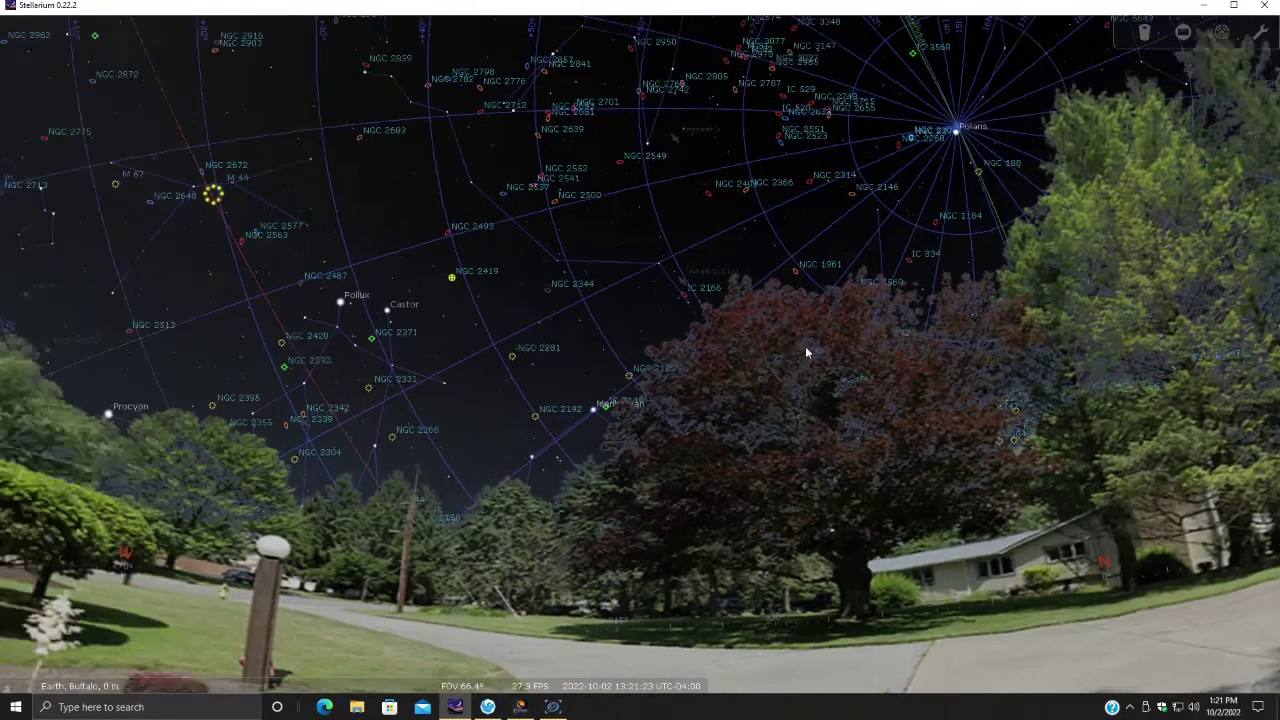
pyautogui.moveTo(806, 352); pyautogui.dragTo(863, 357)
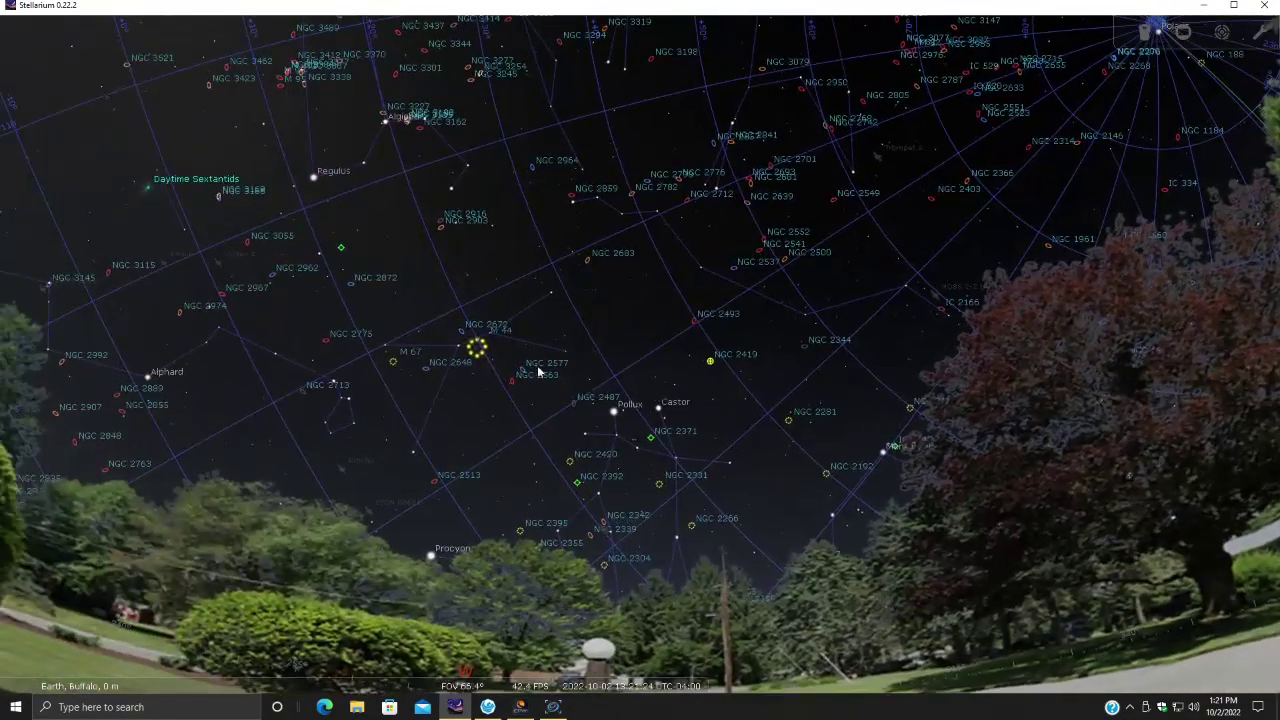
pyautogui.click(477, 350)
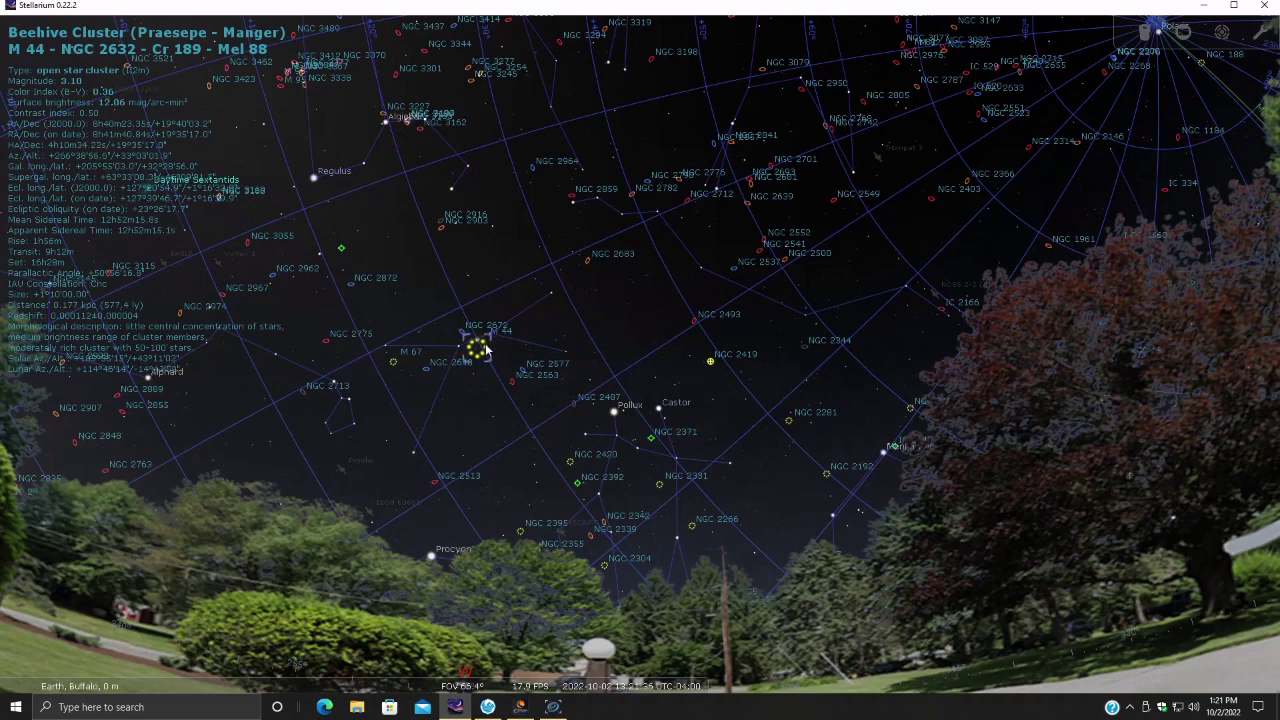
pyautogui.click(1204, 10)
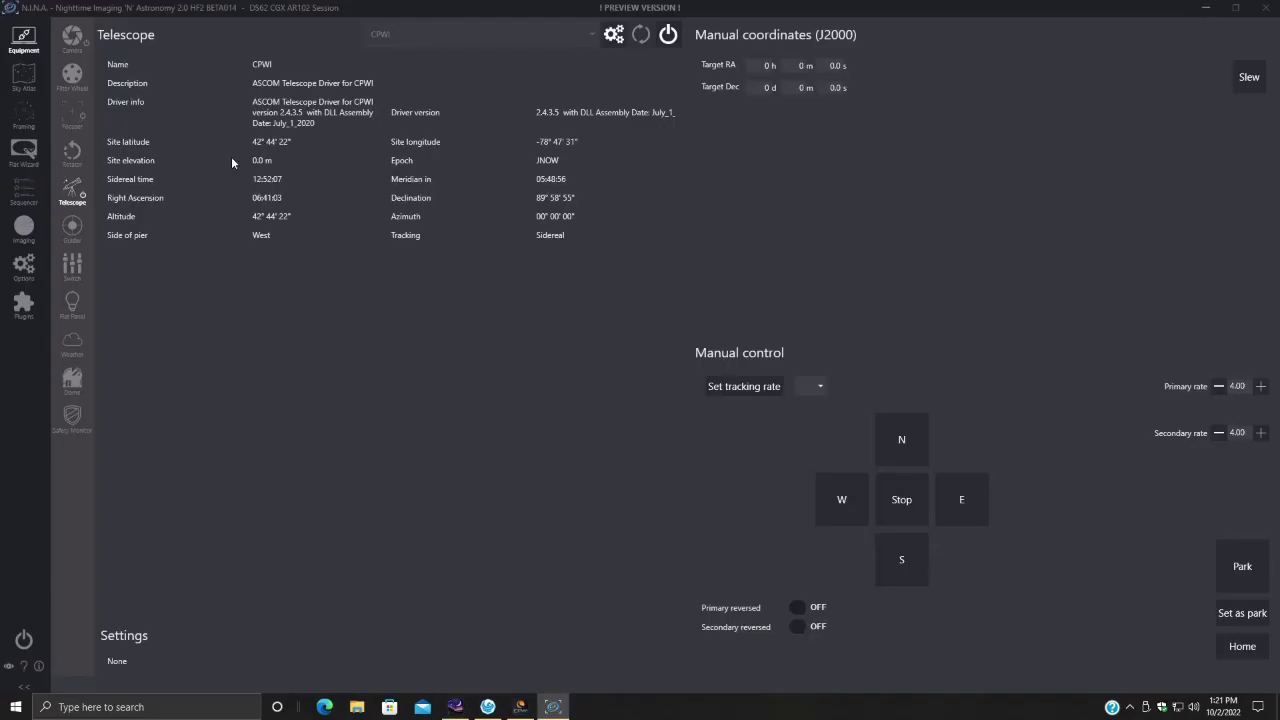
# Import the selected target's coordinates from the planetarium into the framing assistant using the Offline Sky Map, and dismiss the notification
pyautogui.click(24, 117)
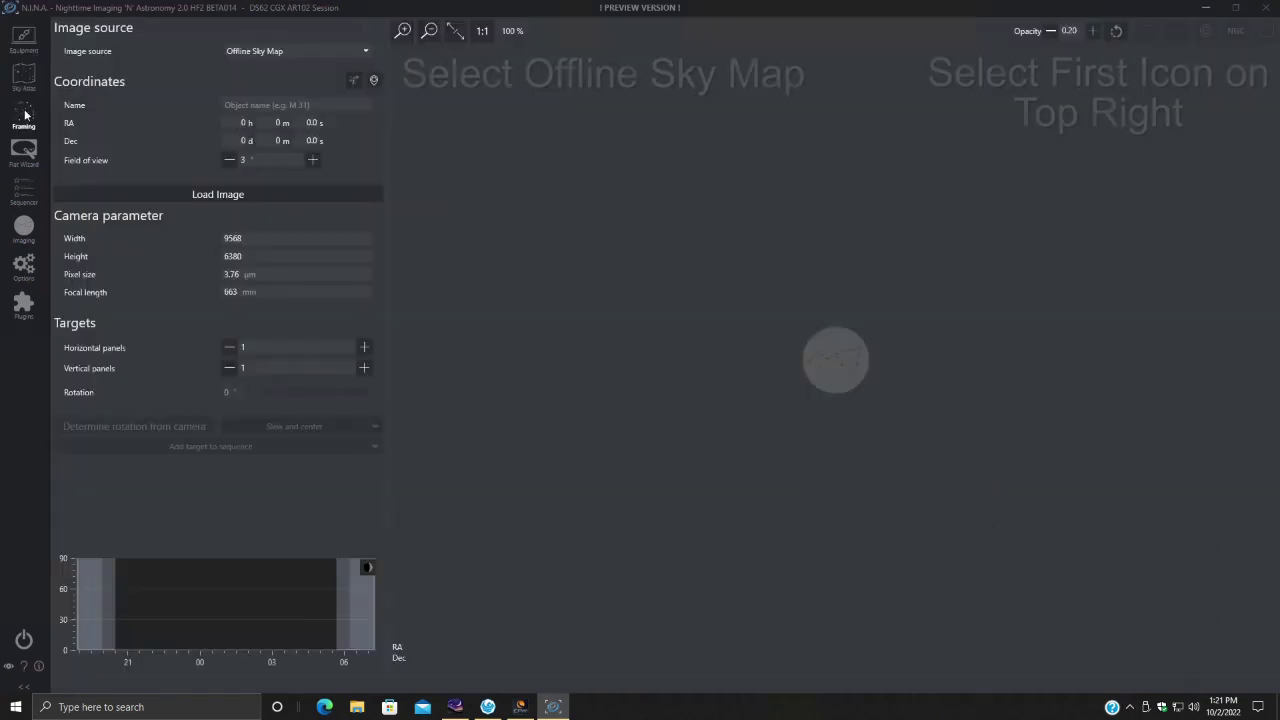
pyautogui.click(374, 81)
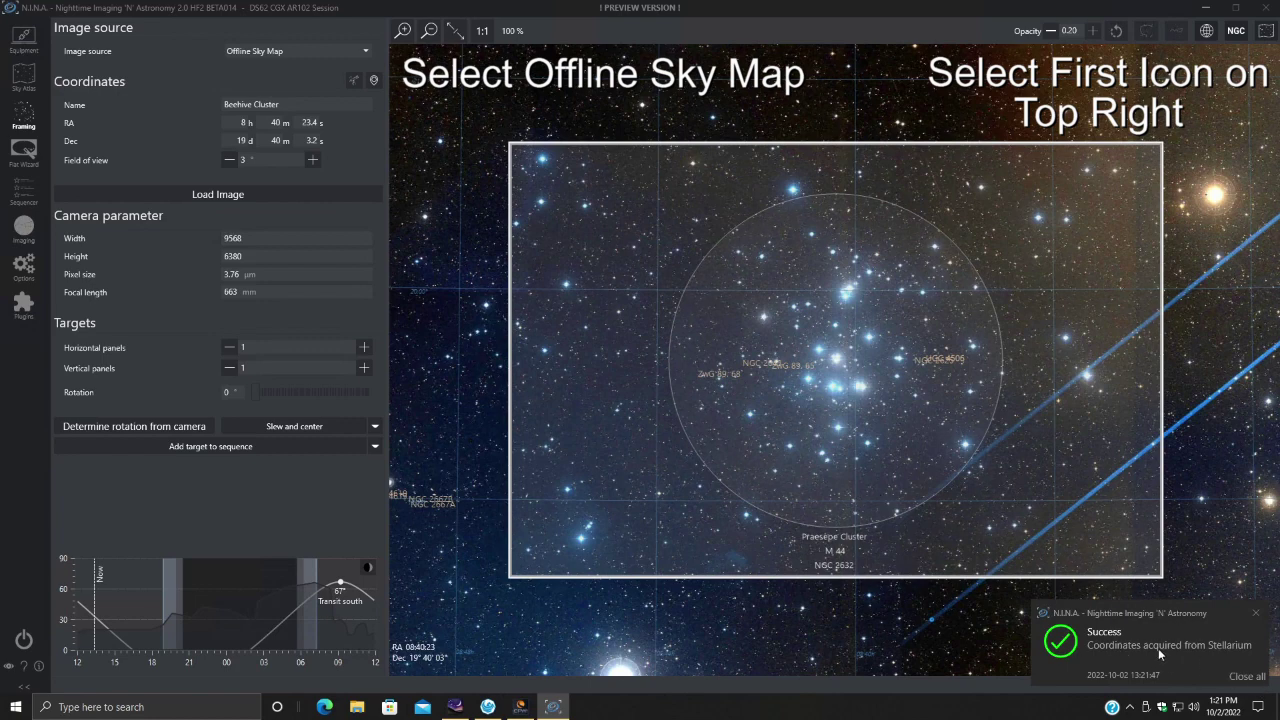
pyautogui.click(1246, 677)
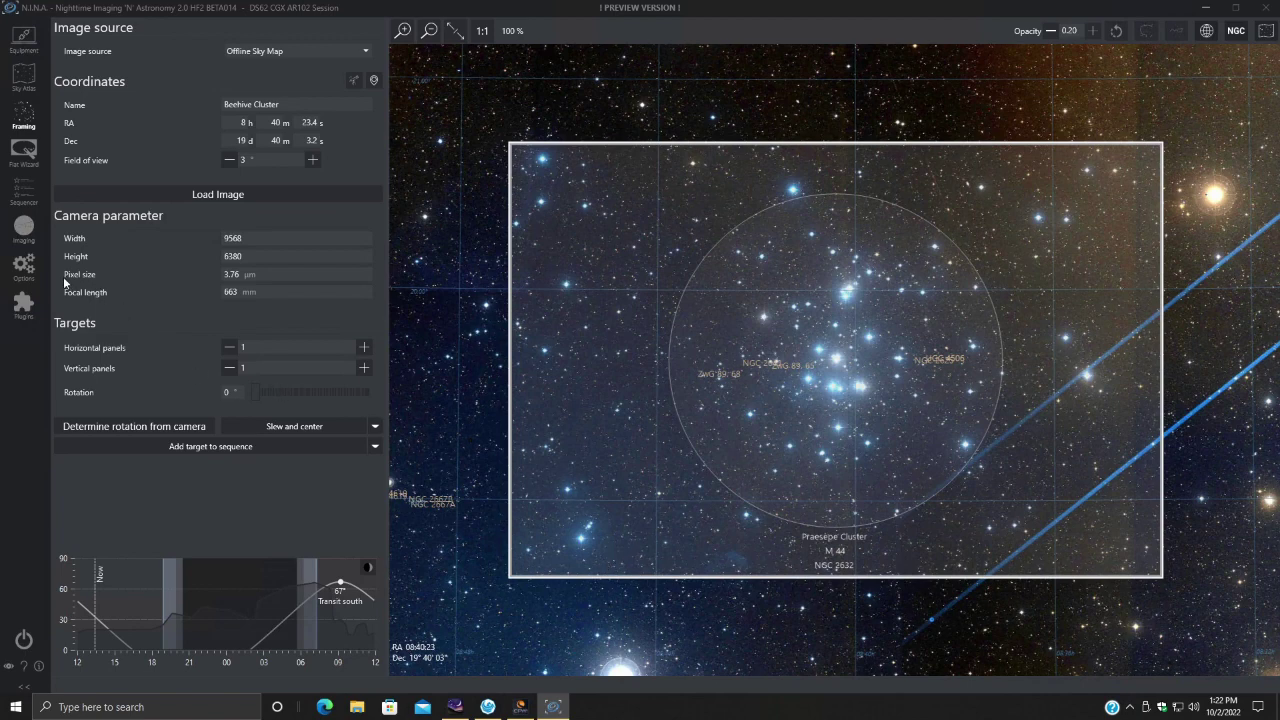
pyautogui.click(24, 228)
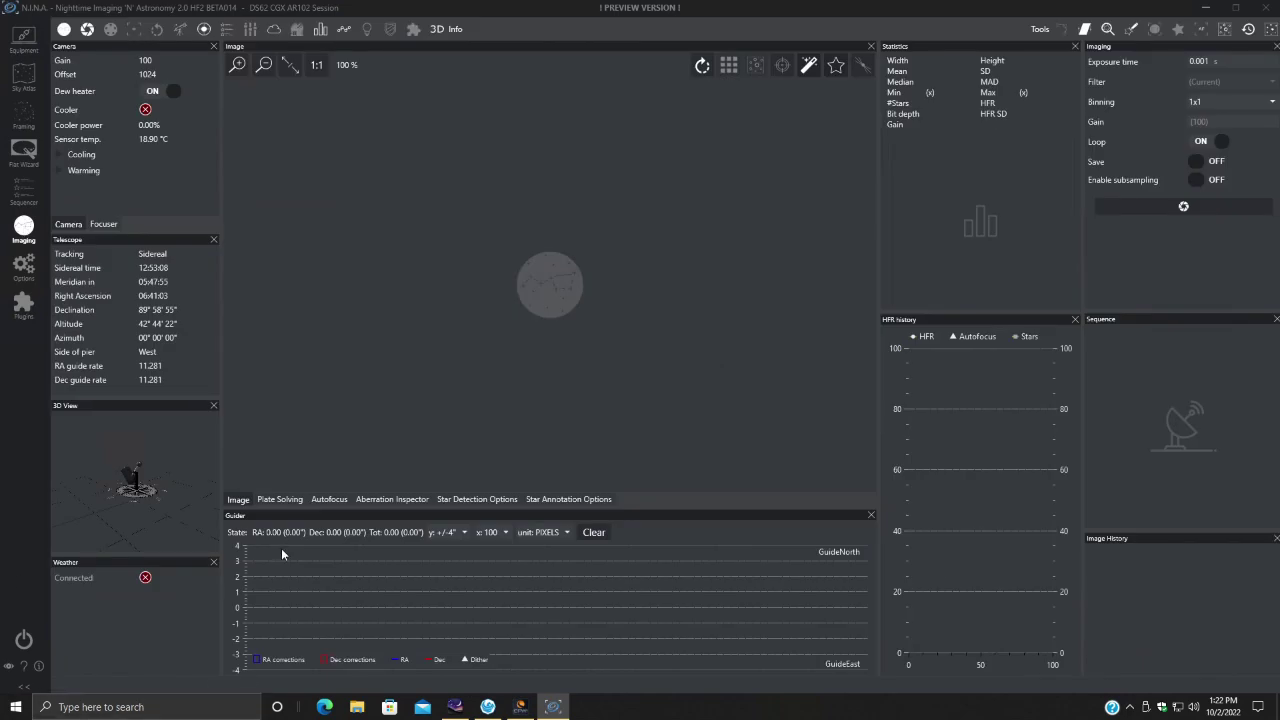
pyautogui.click(329, 499)
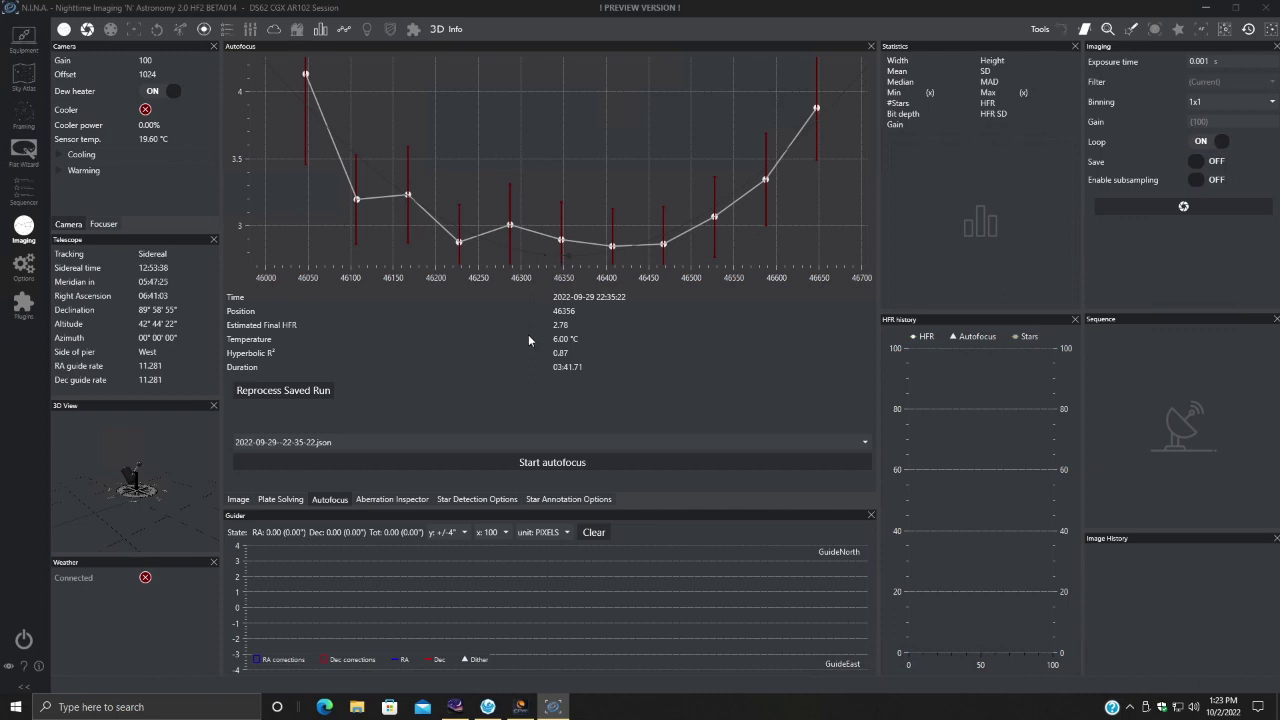
pyautogui.click(866, 443)
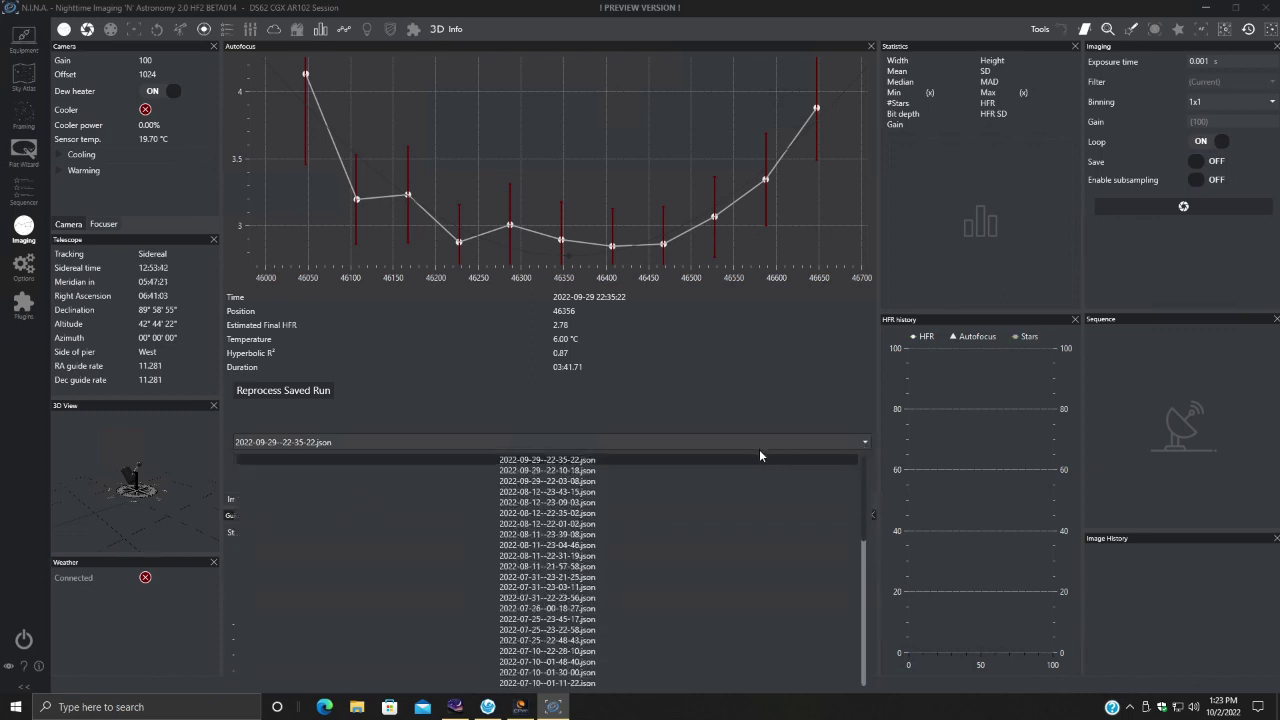
pyautogui.scroll(-10, 682, 531)
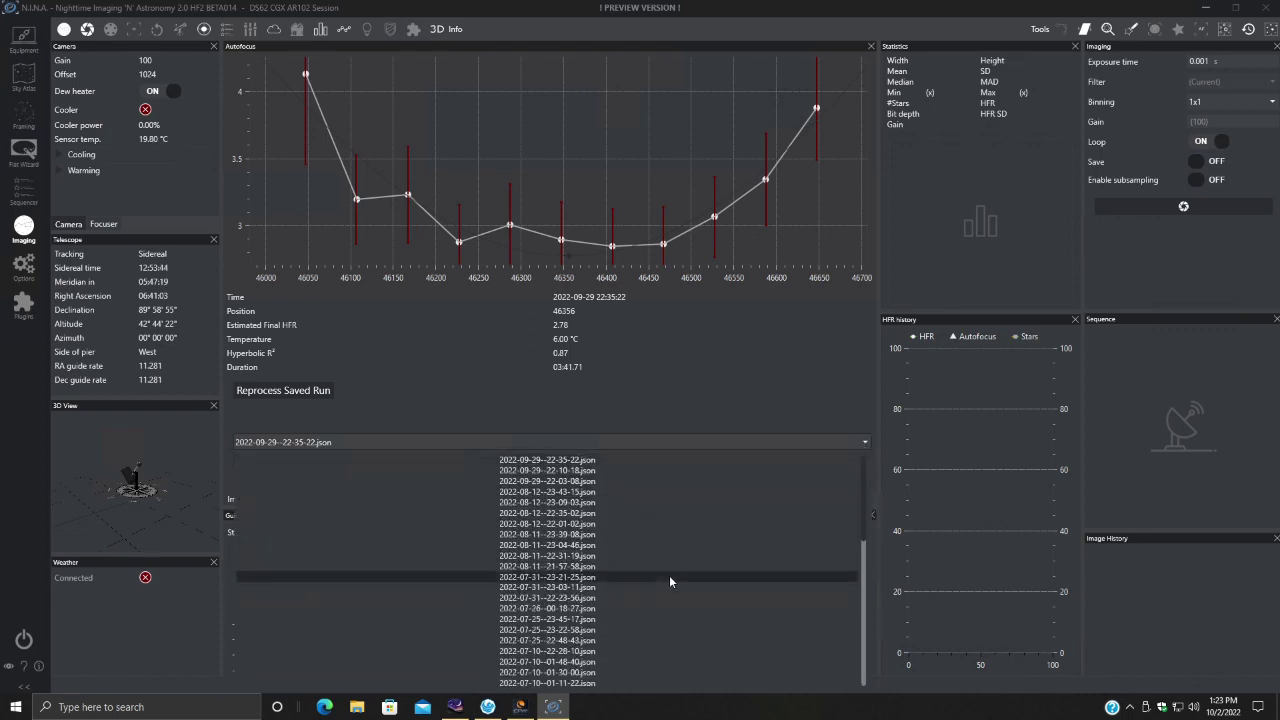
pyautogui.scroll(-5, 664, 525)
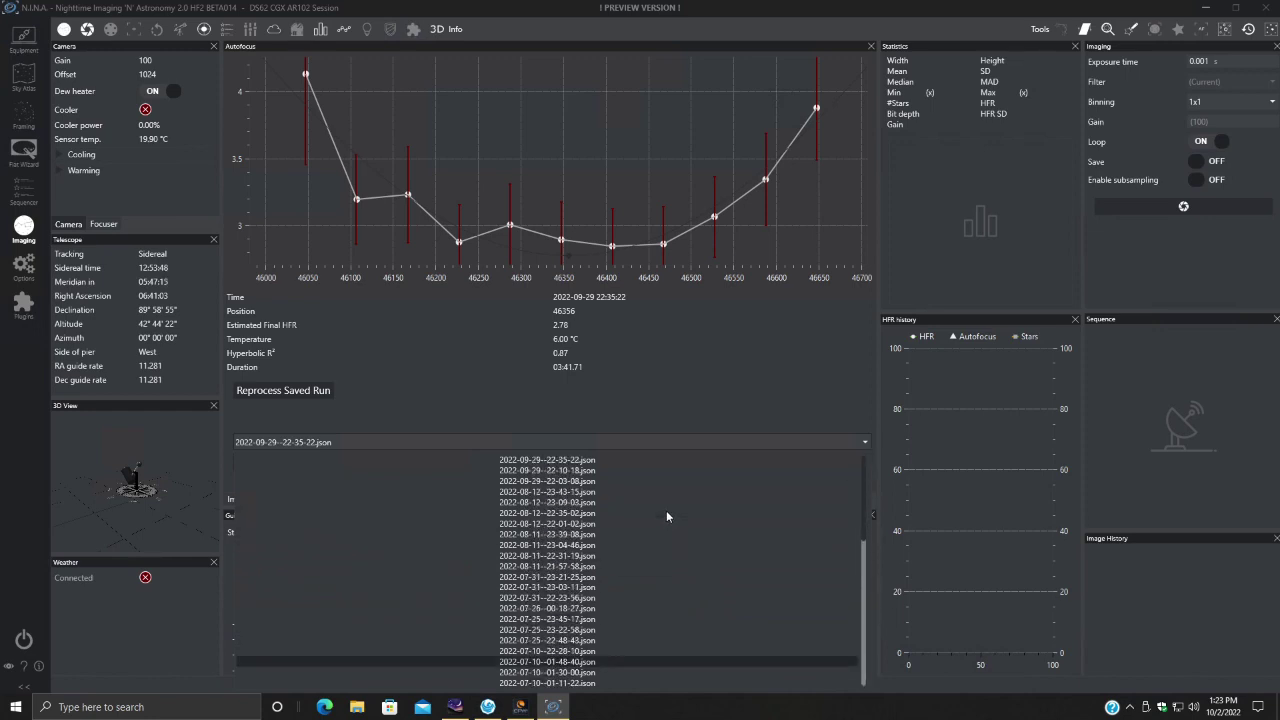
pyautogui.click(600, 470)
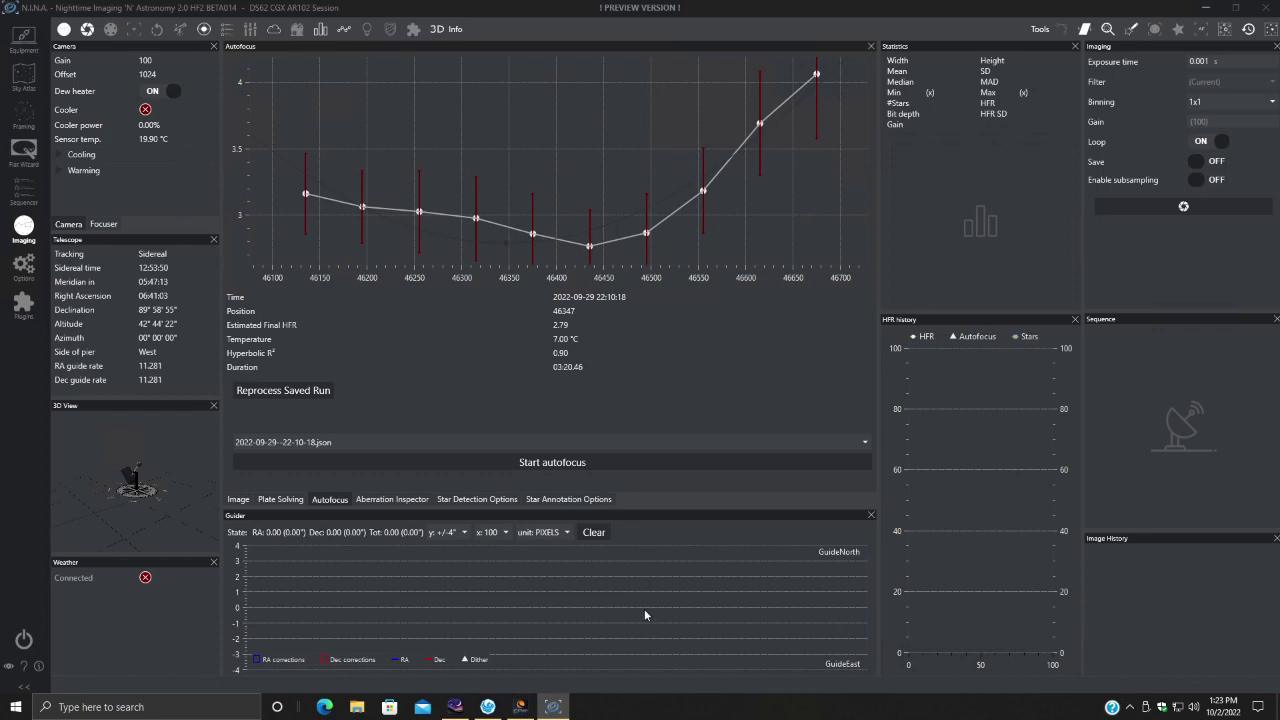
pyautogui.click(866, 441)
pyautogui.click(785, 482)
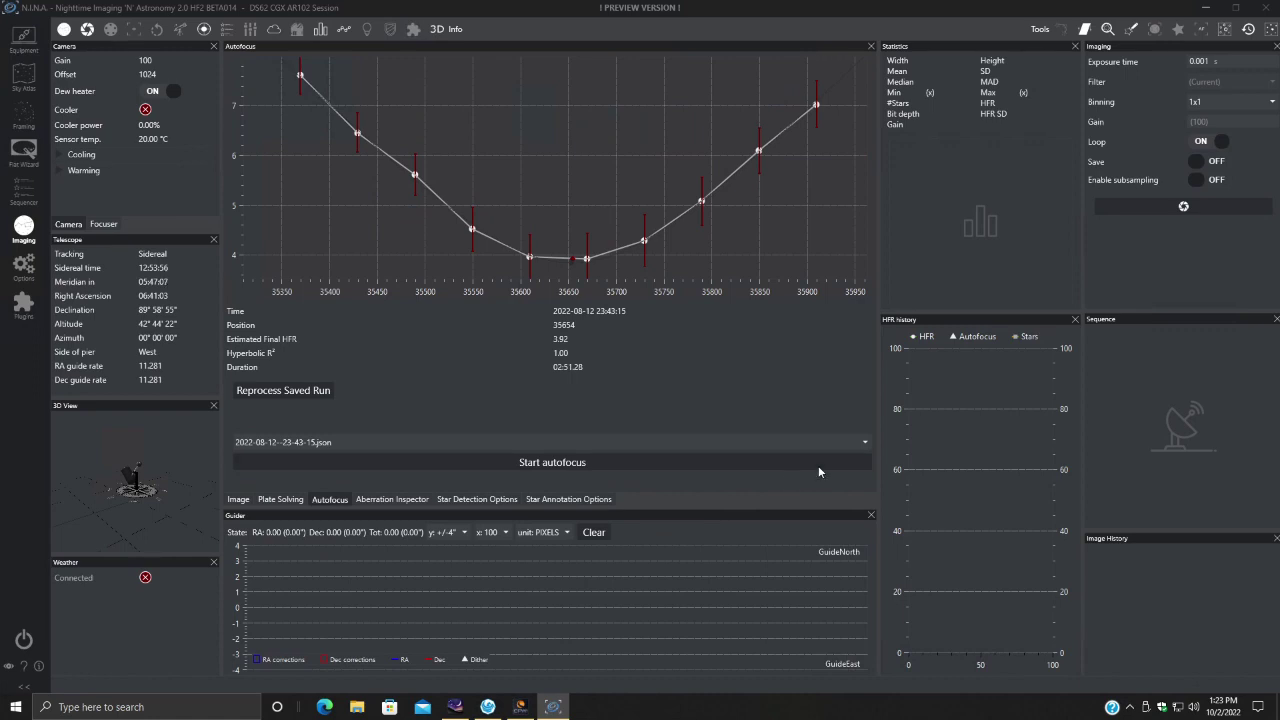
pyautogui.click(860, 442)
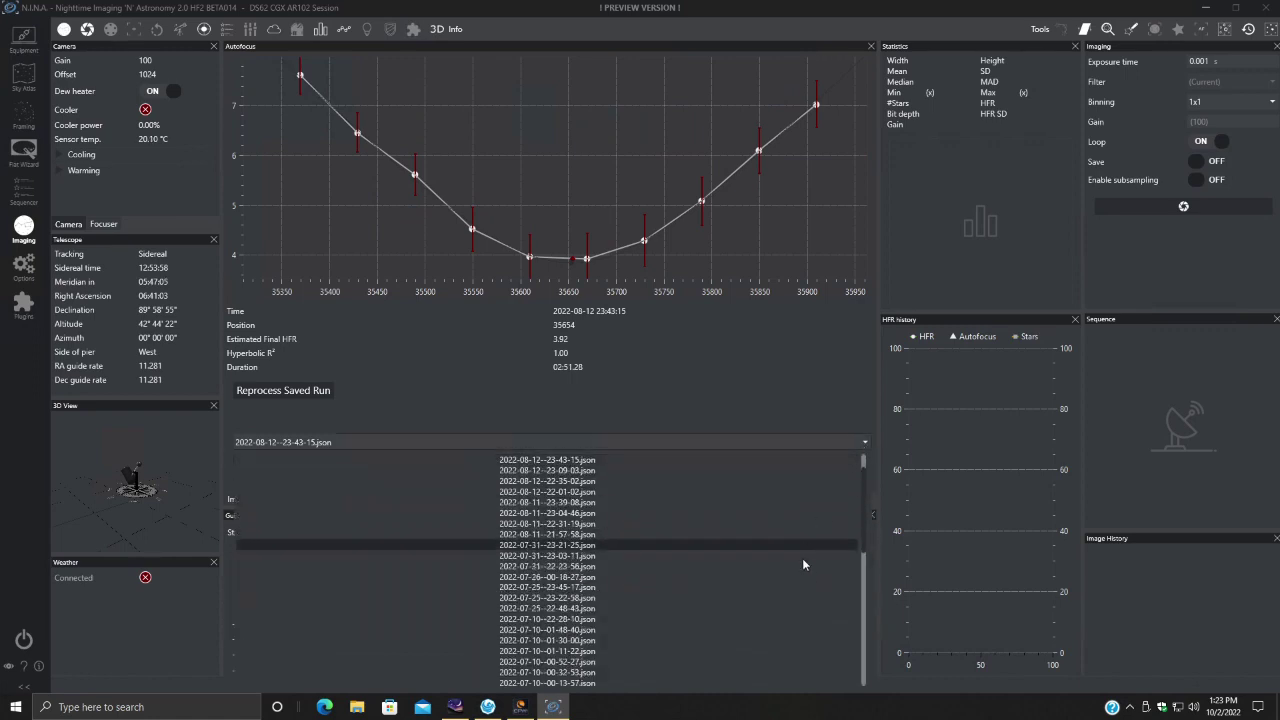
pyautogui.click(802, 558)
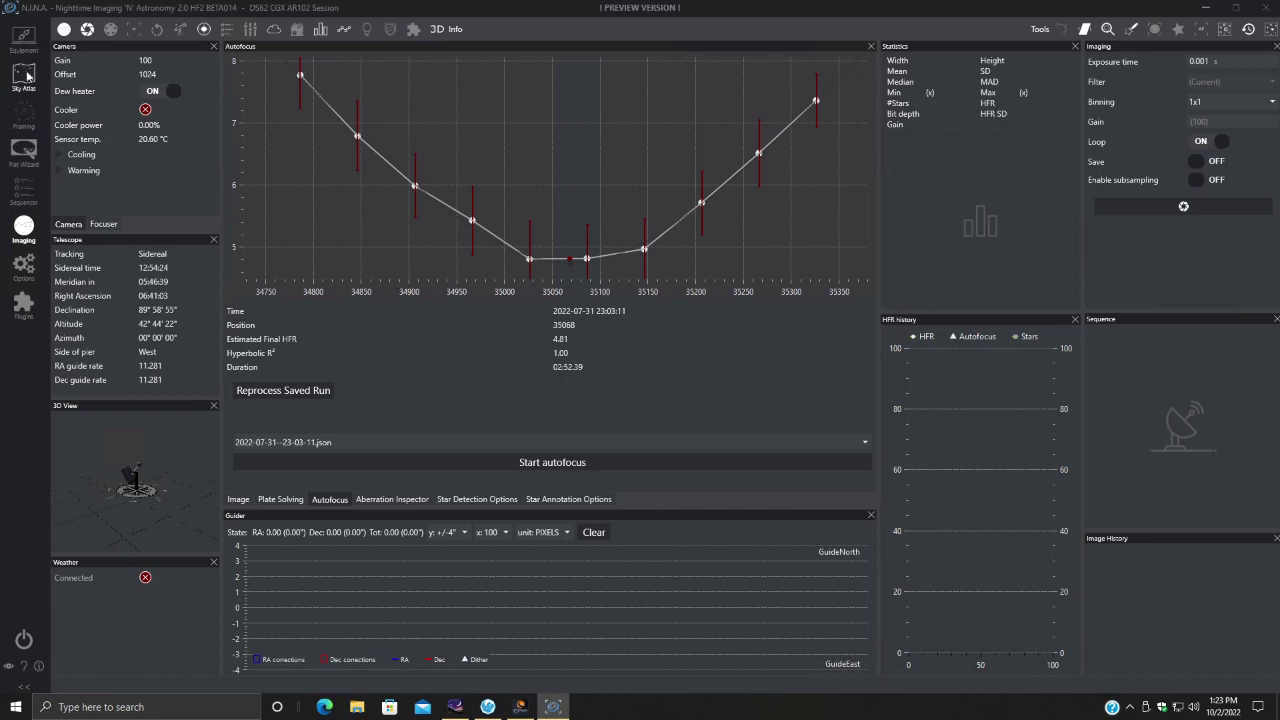
# Return to the camera equipment page and disconnect the SkyRaiderDS62CTEC camera
pyautogui.click(25, 41)
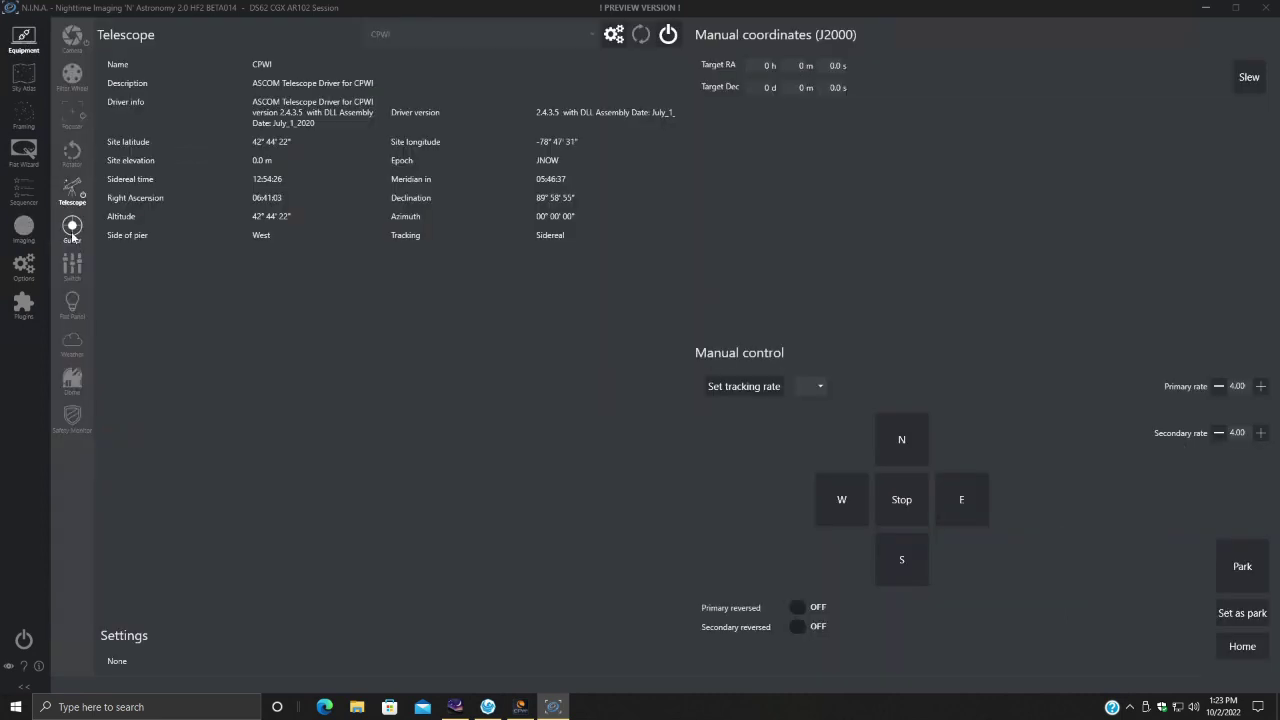
pyautogui.click(73, 42)
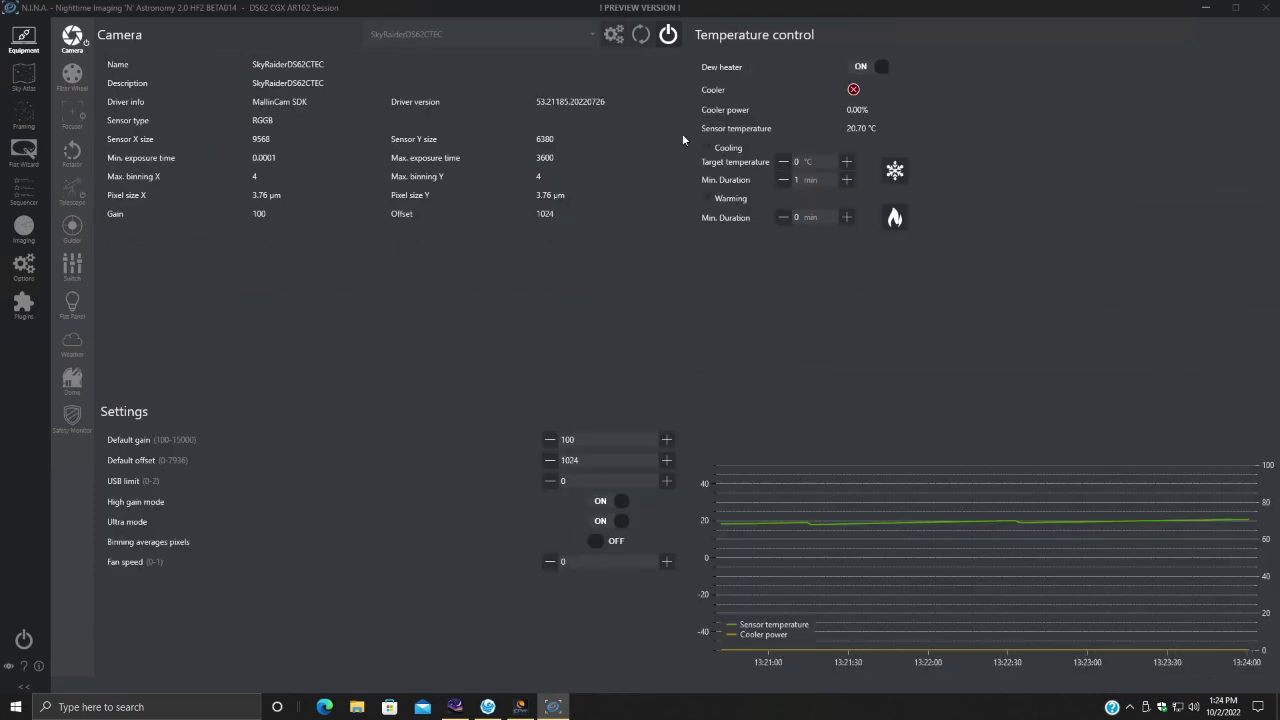
pyautogui.click(669, 35)
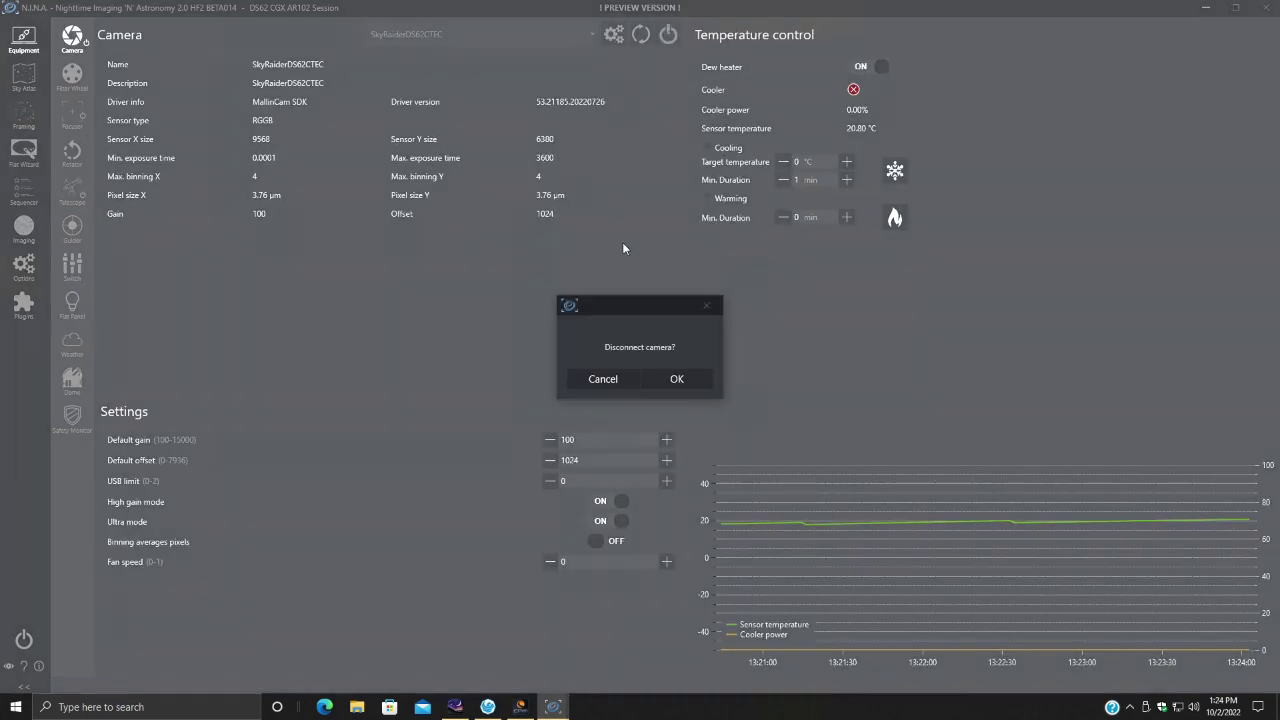
pyautogui.click(701, 378)
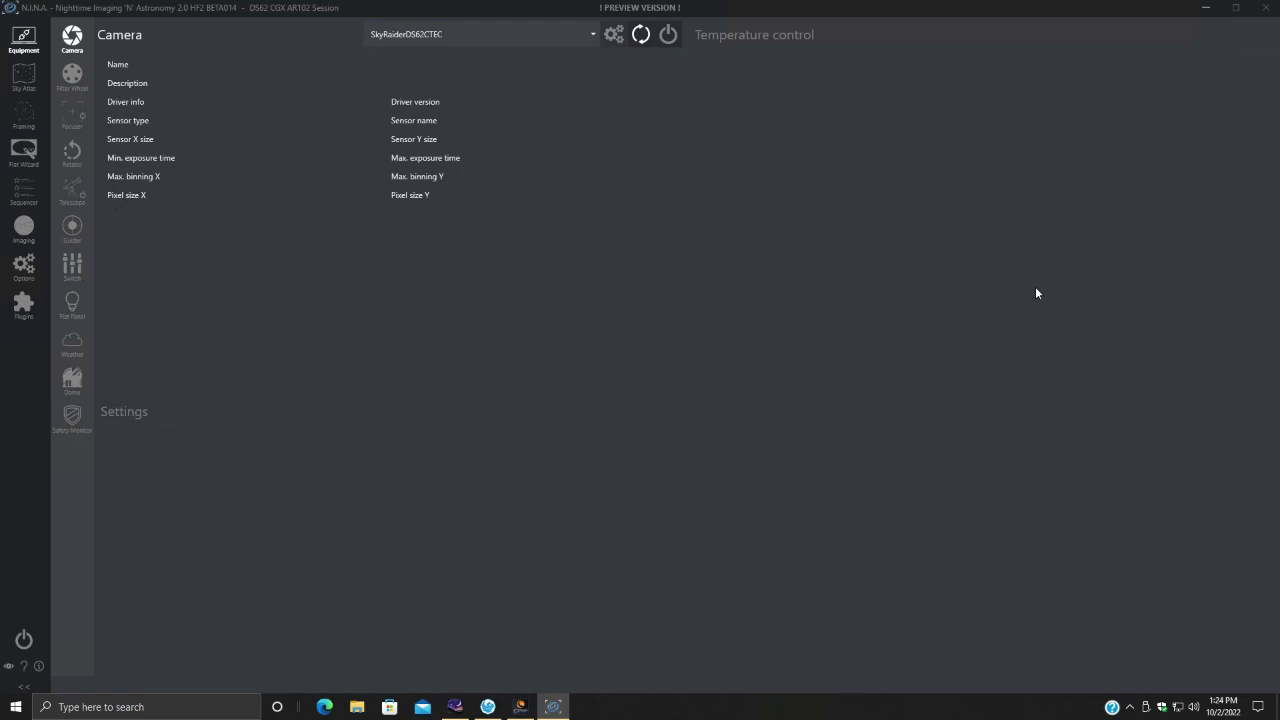
# Reconnect the SkyRaiderDS62CTEC camera and disconnect it again
pyautogui.click(668, 36)
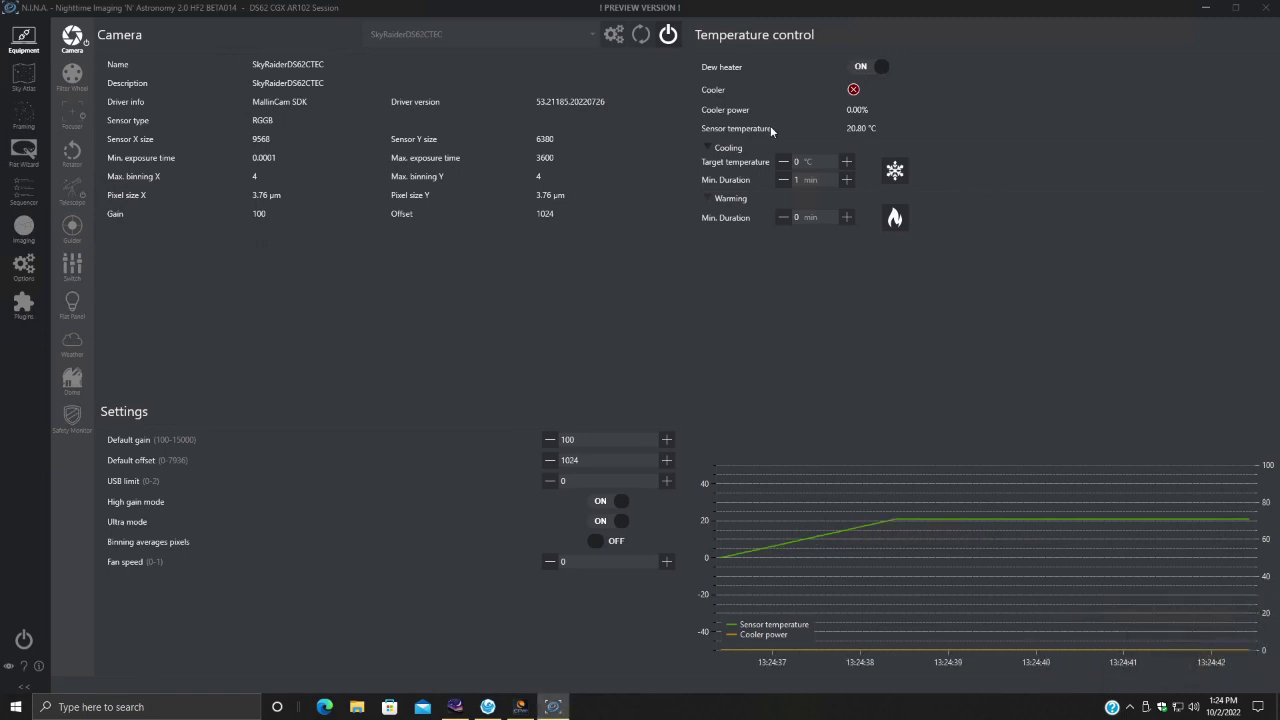
pyautogui.click(667, 37)
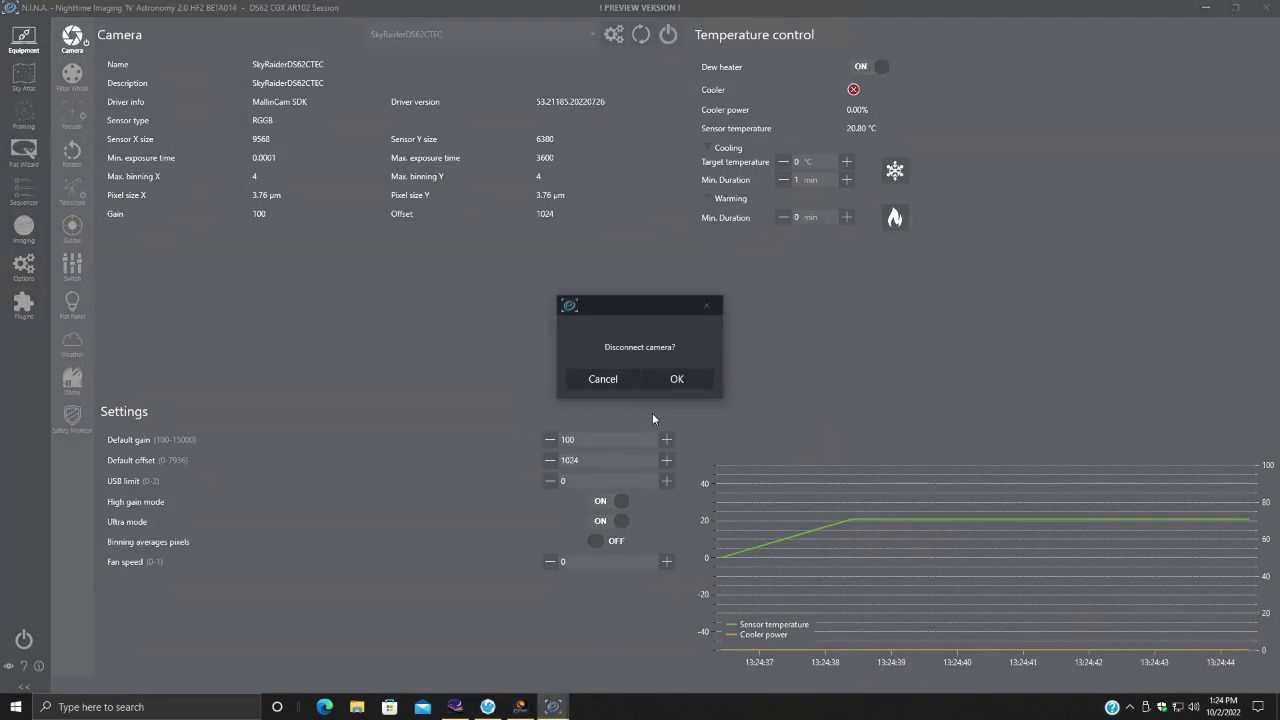
pyautogui.click(690, 379)
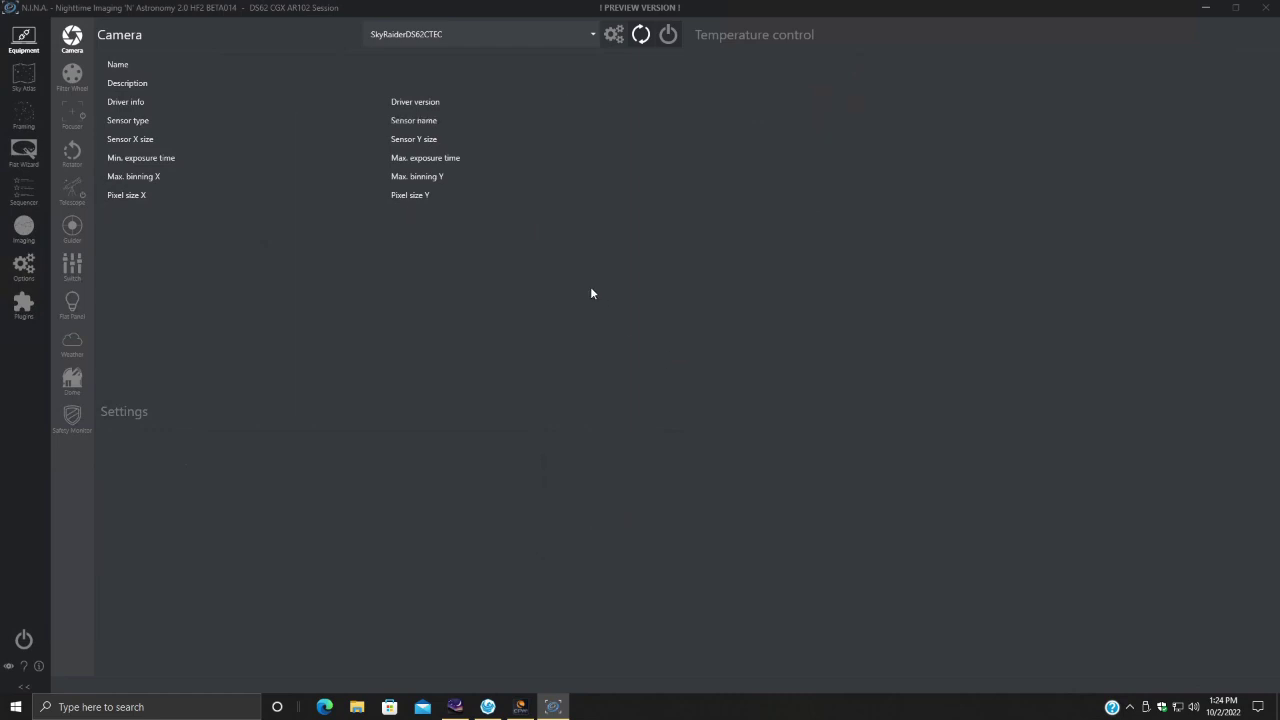